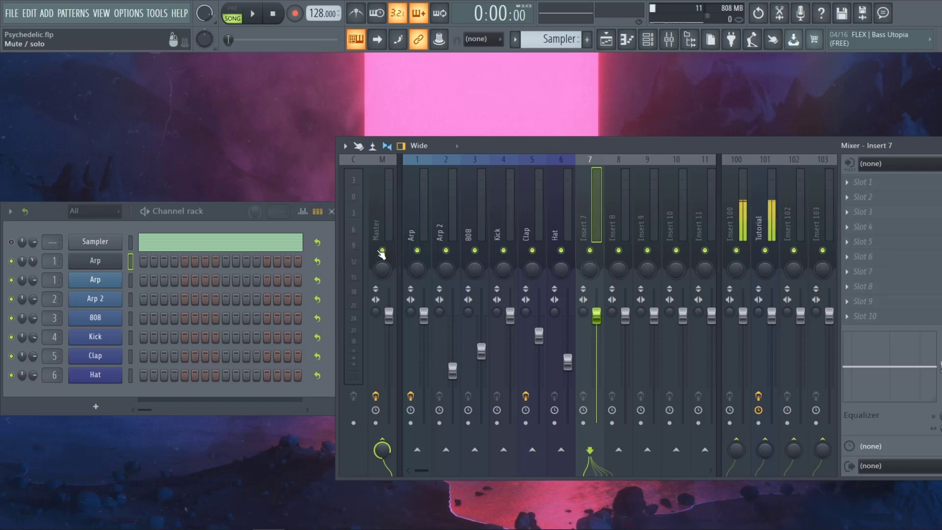
Step: Turn down the Arp channel volume and make a first pass at Omnisphere's master output
left_click(108, 264)
left_click(13, 228)
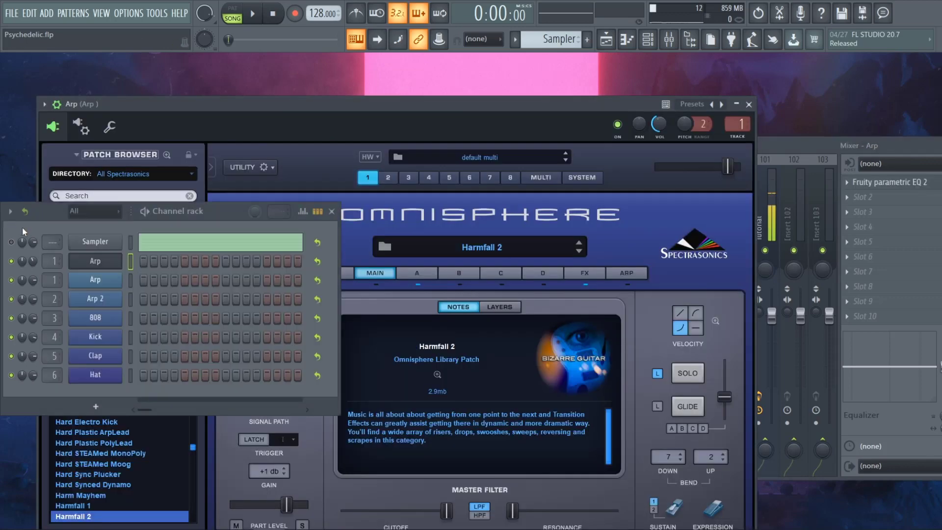
left_click(534, 102)
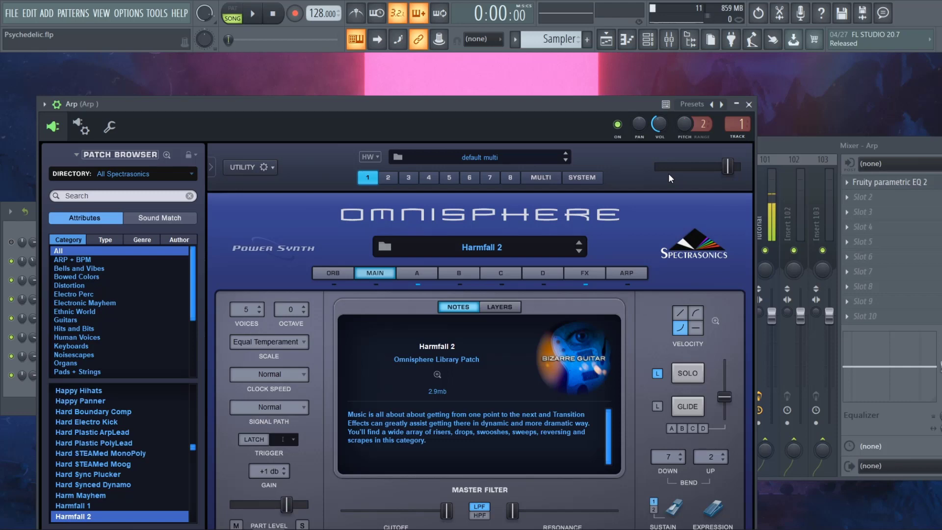
left_click(750, 104)
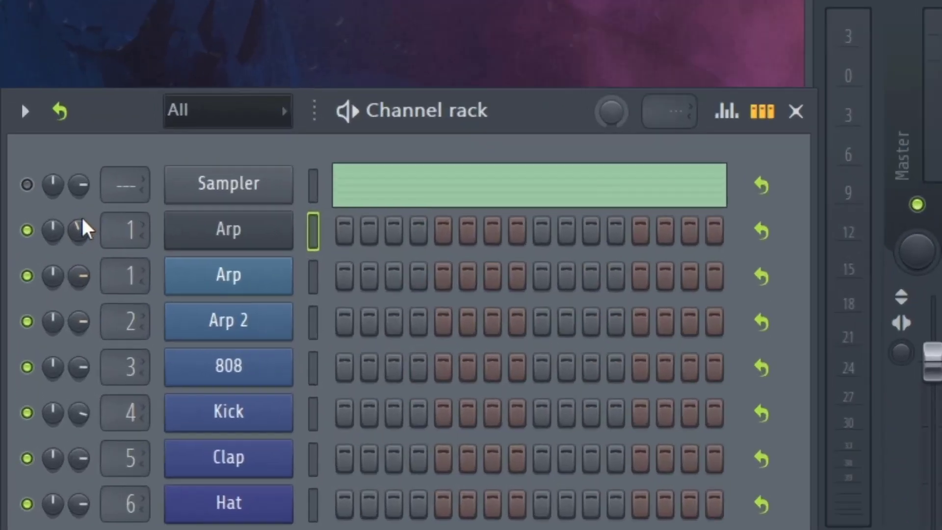
left_click_drag(33, 260, 33, 269)
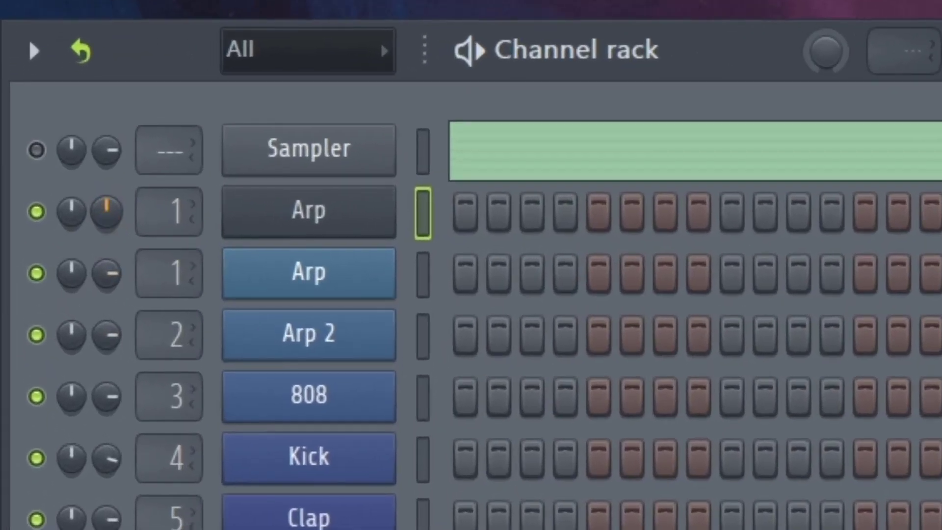
left_click_drag(107, 212, 107, 208)
left_click(290, 206)
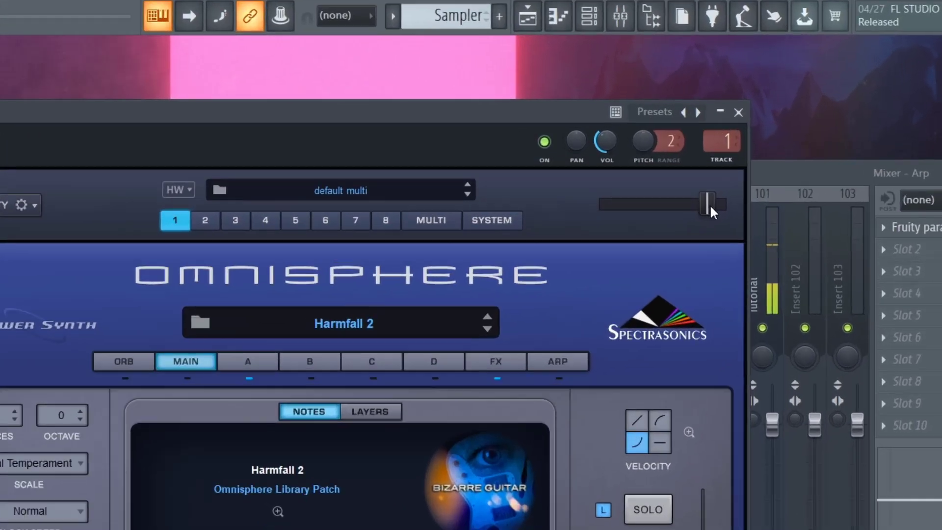
left_click_drag(728, 167, 705, 167)
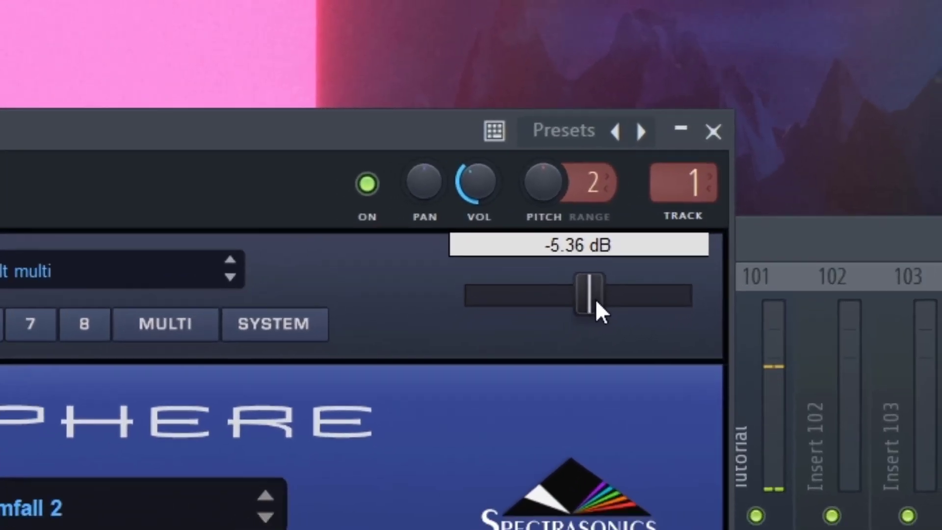
left_click_drag(596, 299, 628, 299)
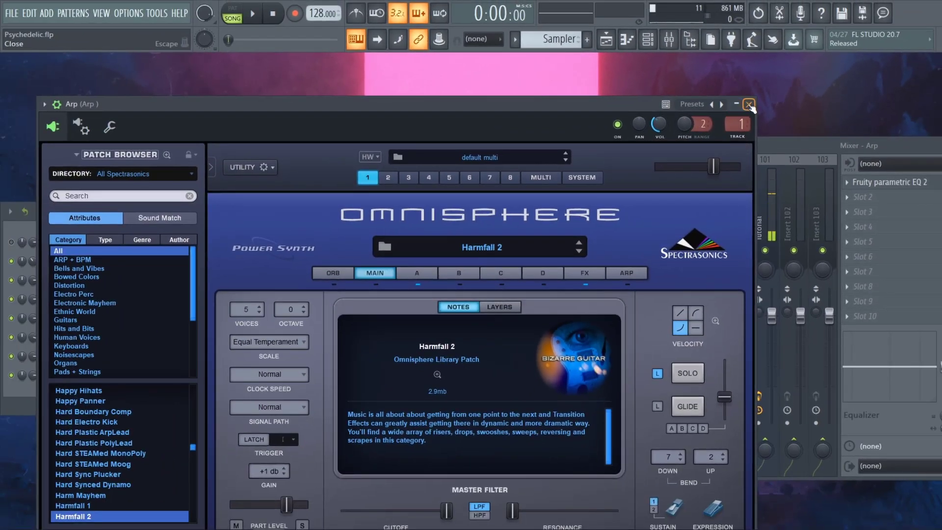
Step: Lower the Arp channel volume in the Channel rack to about -27 dB
left_click(18, 232)
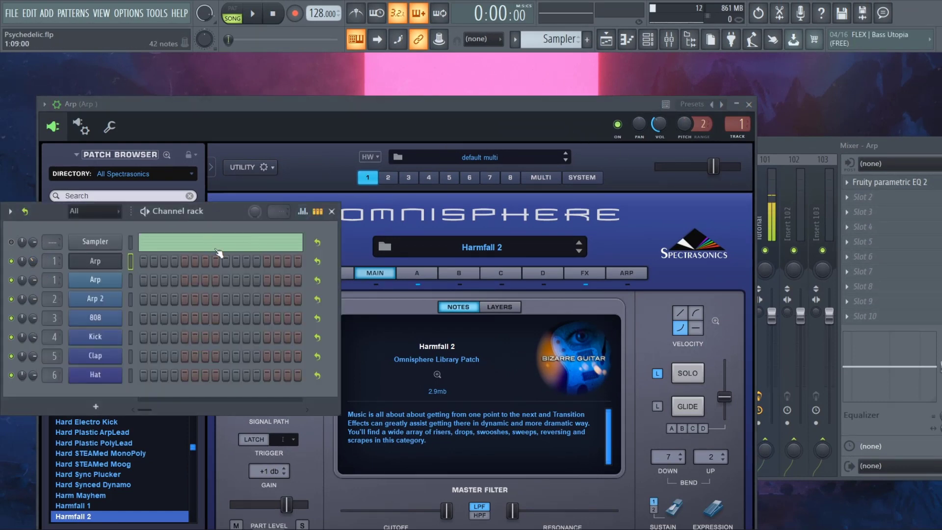
left_click_drag(33, 261, 32, 302)
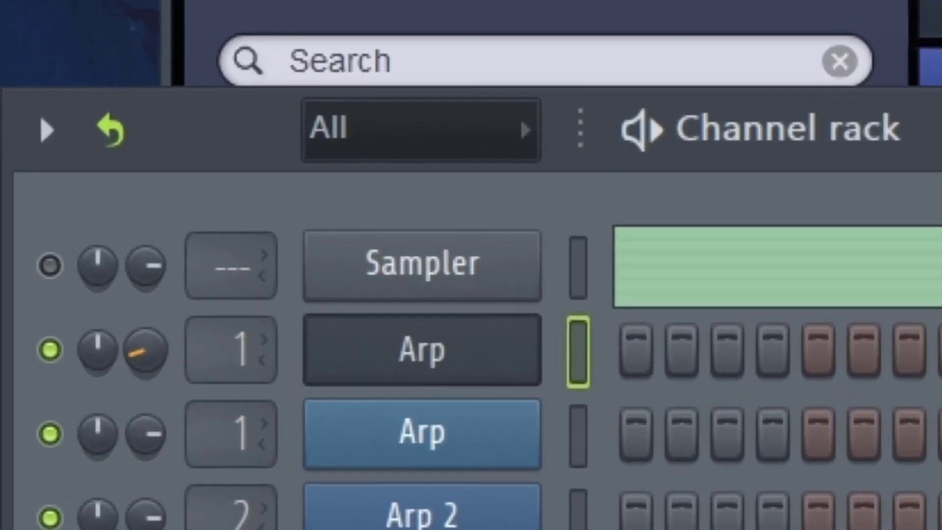
left_click_drag(146, 350, 145, 357)
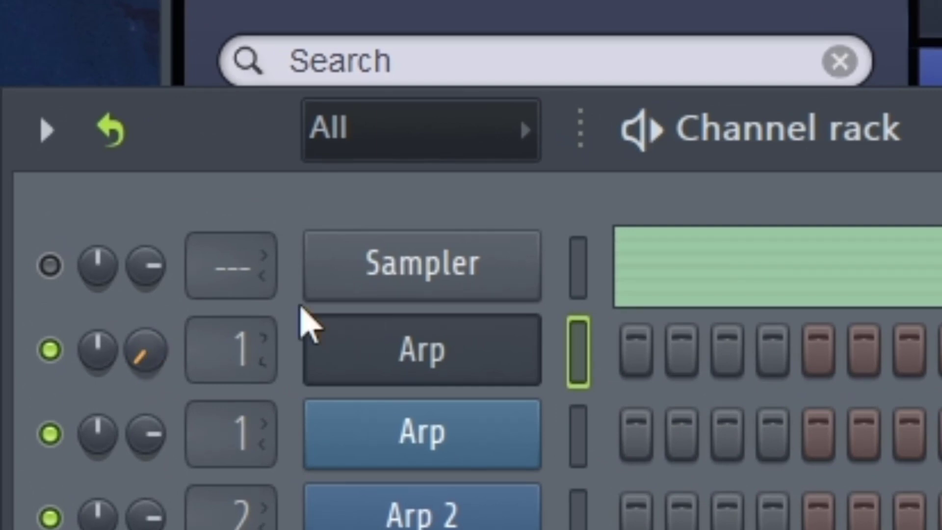
Step: Set Omnisphere's master output to -1.38 dB and close its window
left_click(309, 326)
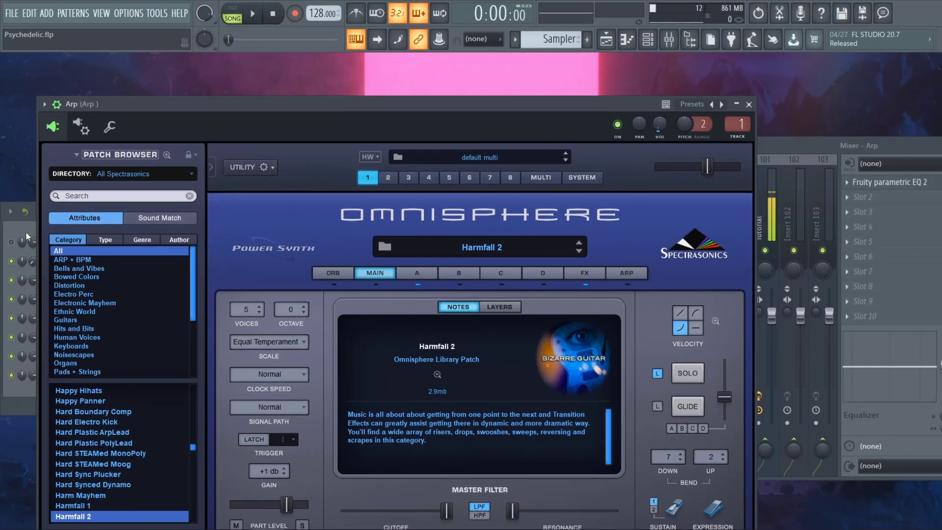
left_click(19, 233)
mouse_move(707, 167)
left_mouse_down()
mouse_move(729, 169)
mouse_move(711, 175)
left_mouse_up()
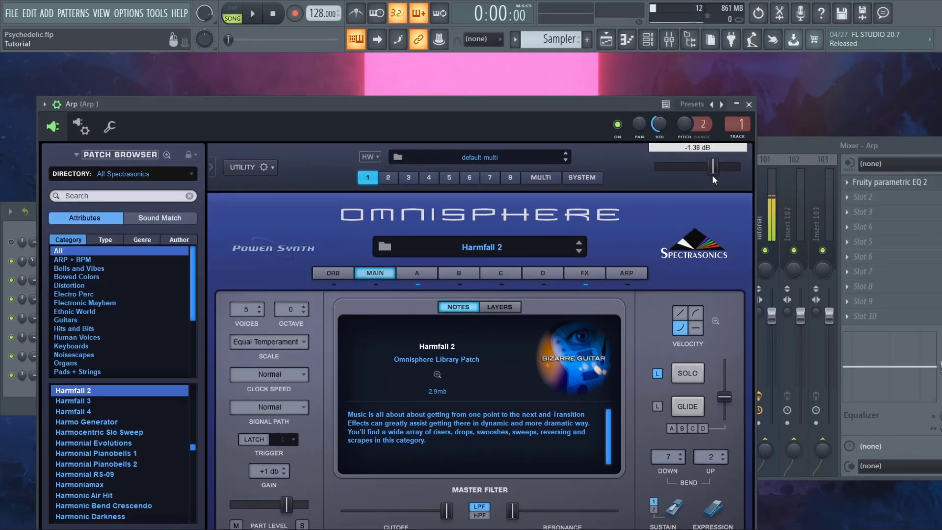
left_click(749, 104)
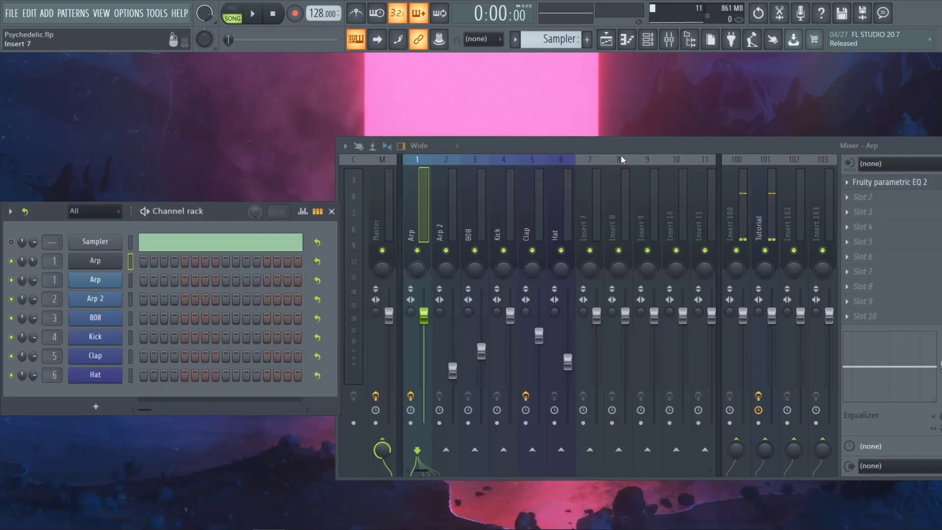
Step: Check the Arp track's Fruity parametric EQ 2, then start playing the beat
left_click(897, 183)
left_click(897, 183)
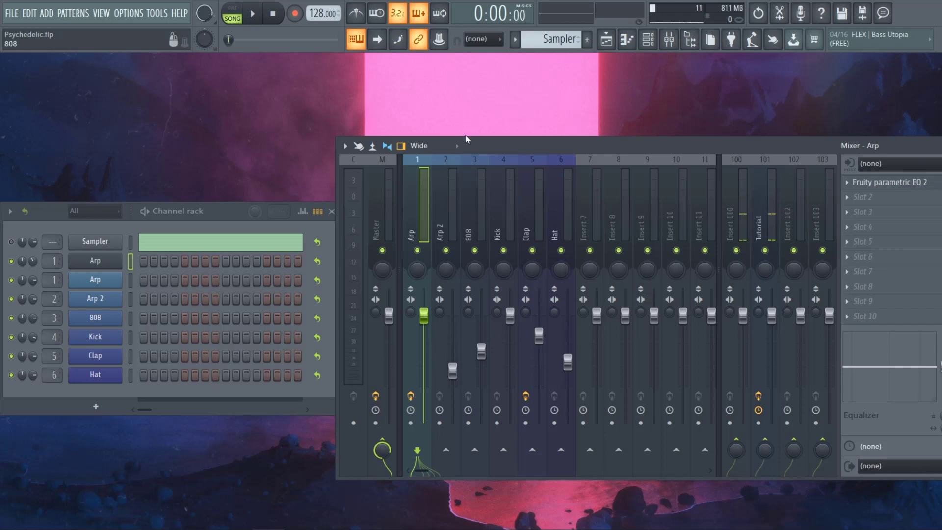
left_click(253, 19)
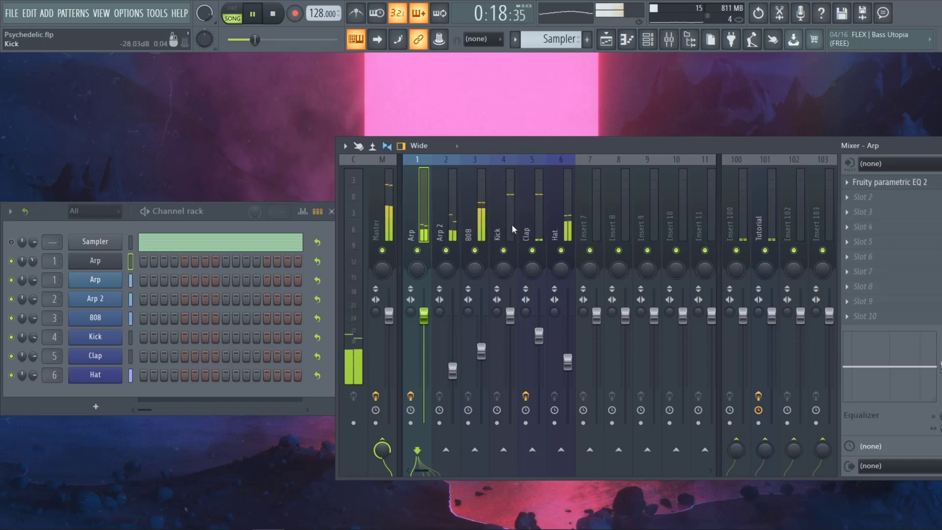
Step: Select the Hat, Clap, Kick, 808, Arp 2, Arp and Master tracks to watch their meters
left_click(555, 216)
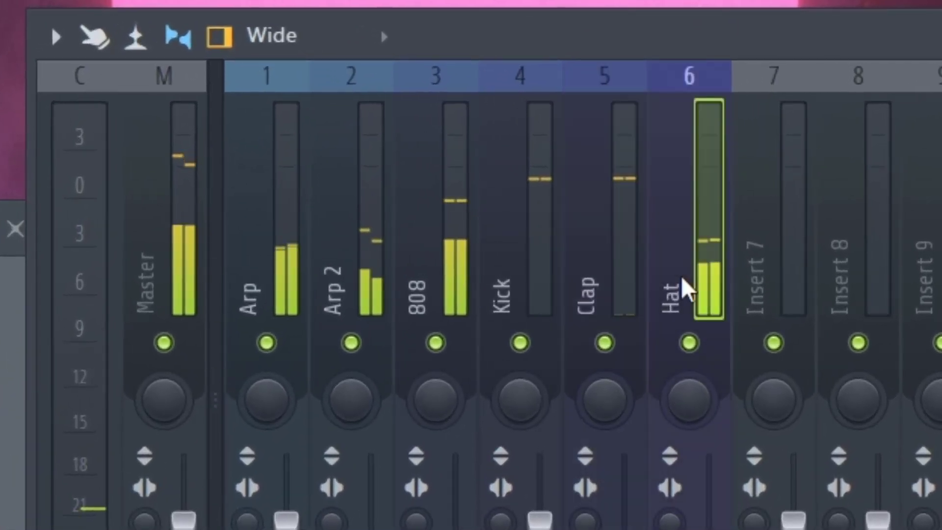
left_click(595, 273)
left_click(552, 278)
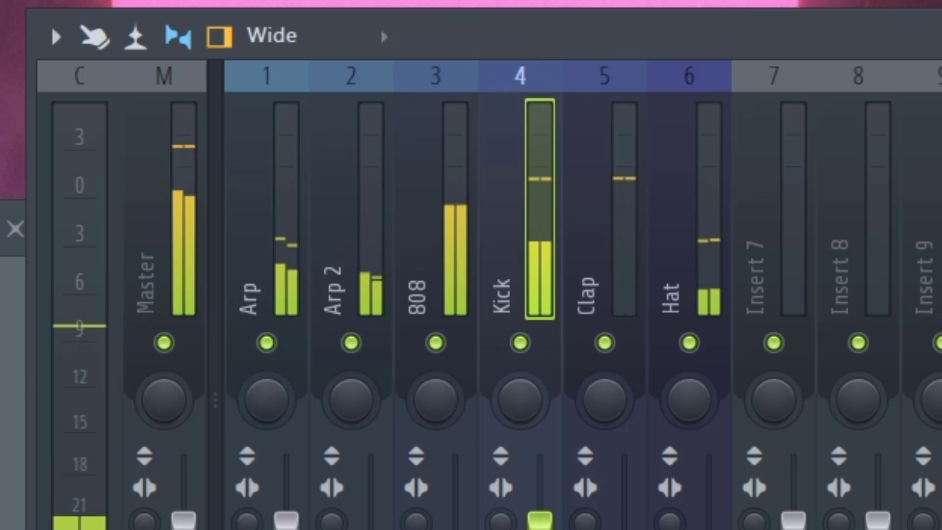
left_click(636, 270)
left_click(715, 273)
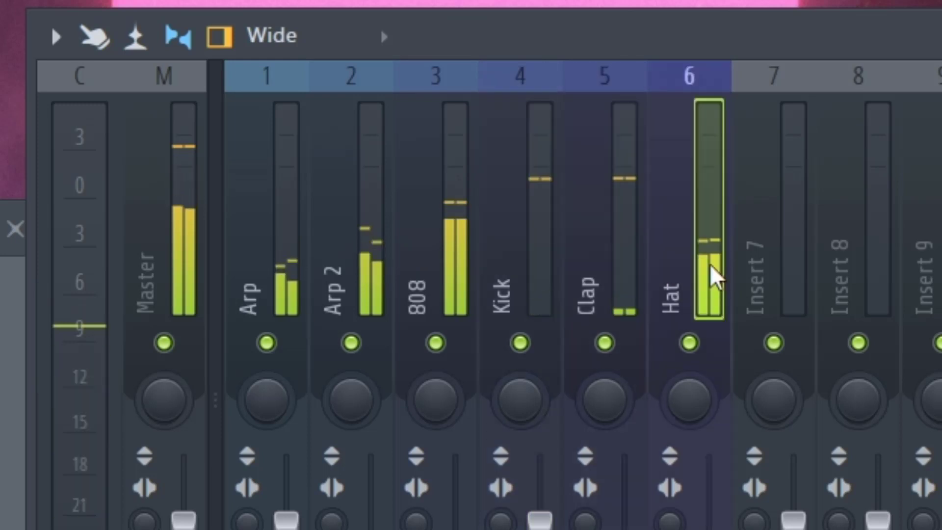
left_click(435, 279)
left_click(358, 265)
left_click(279, 253)
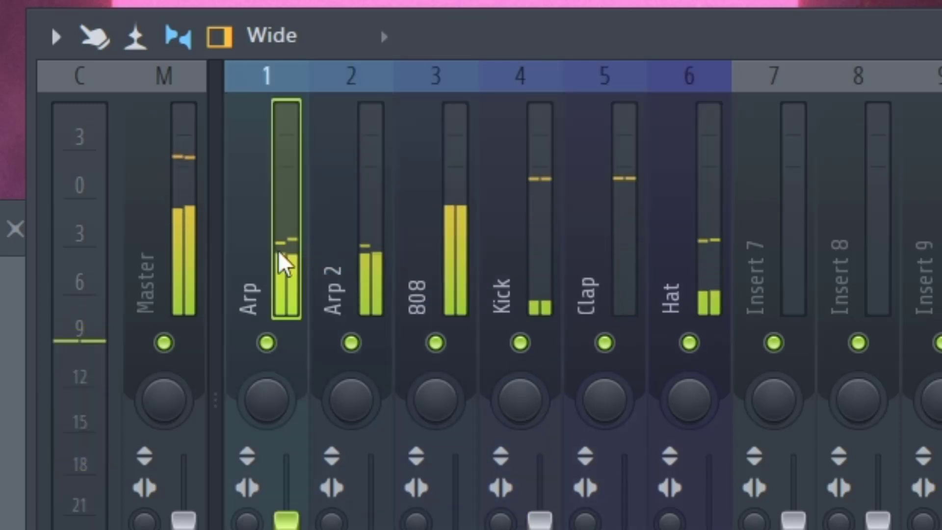
left_click(181, 236)
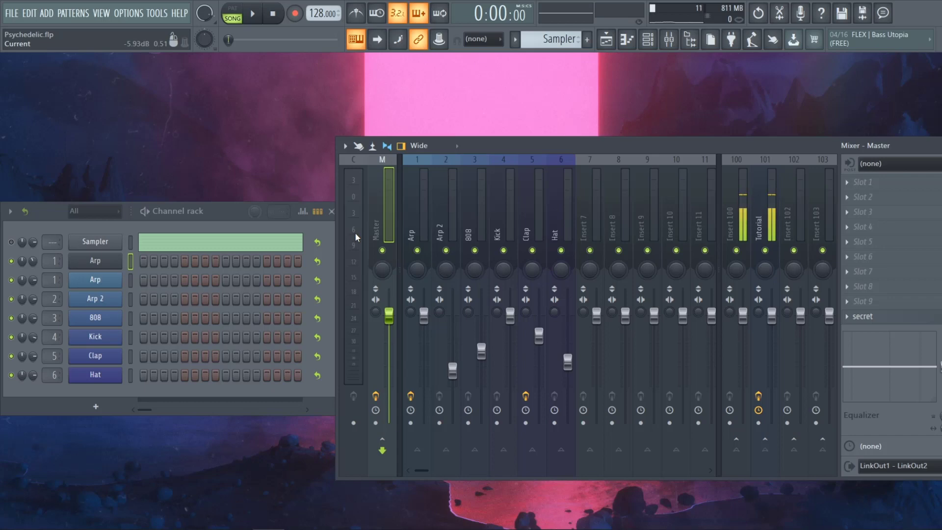
Step: Reset the Arp 2, 808, Kick, Clap and Hat mixer faders to their default volume
right_click(453, 370)
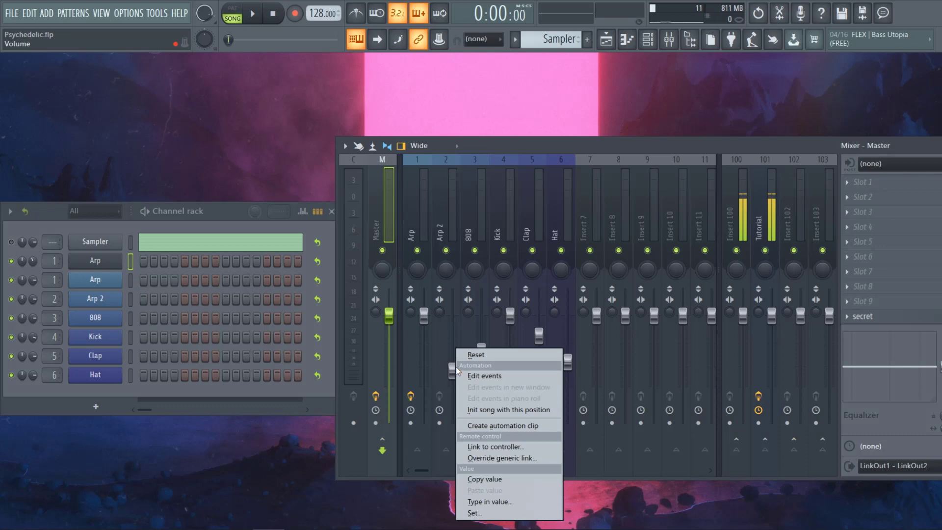
left_click(484, 356)
right_click(486, 353)
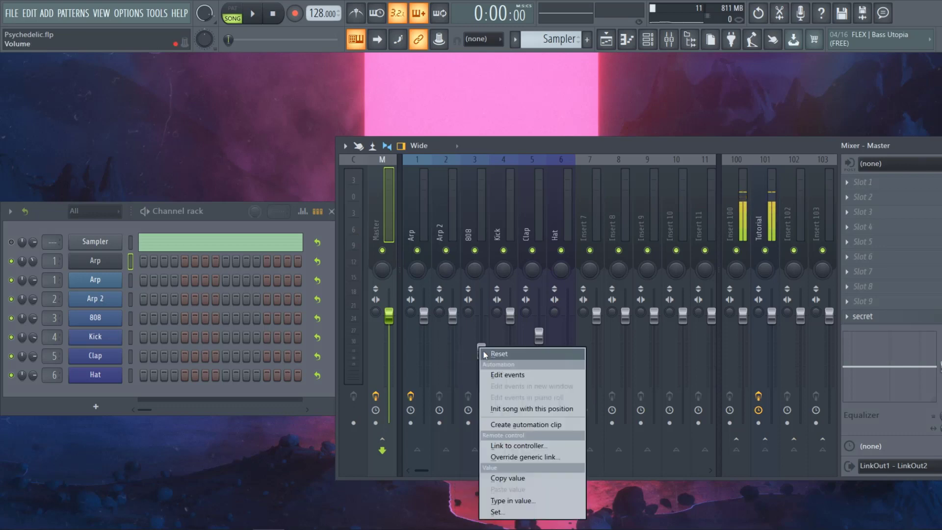
left_click(490, 354)
right_click(514, 319)
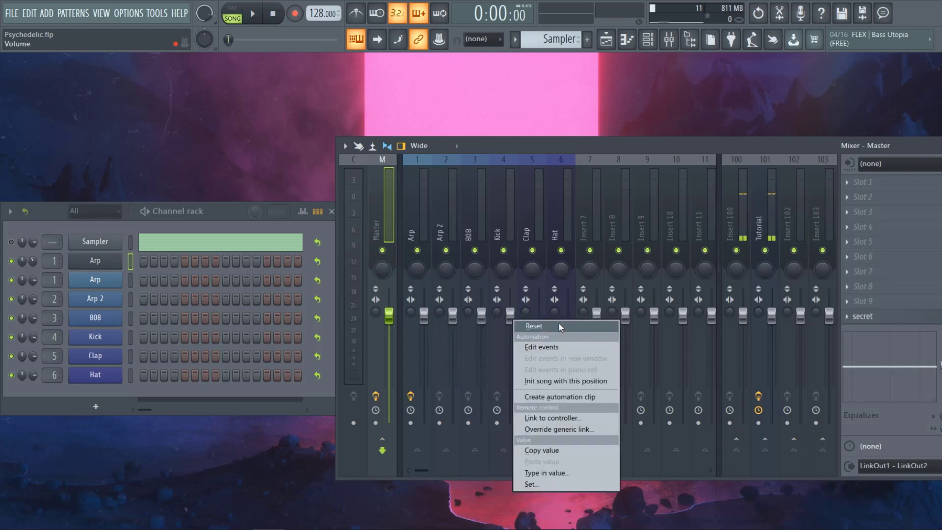
left_click(558, 324)
right_click(539, 333)
left_click(559, 344)
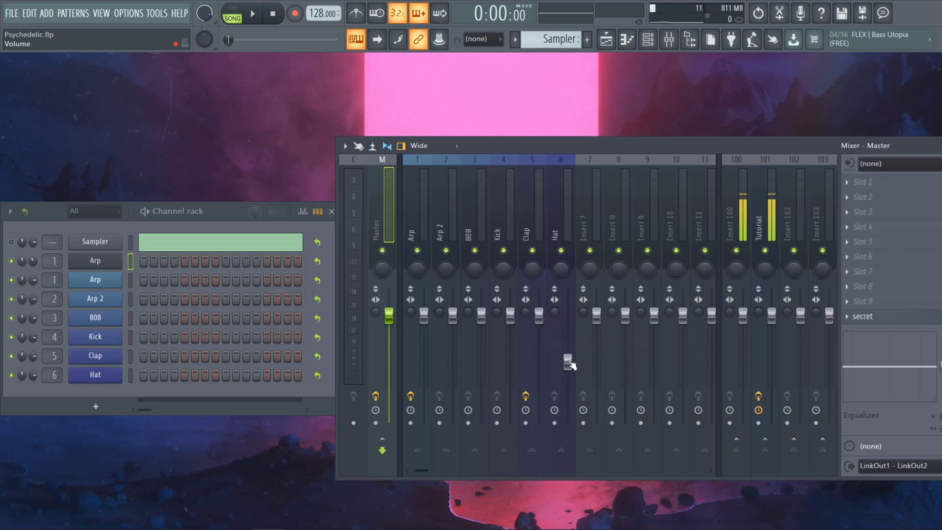
right_click(567, 355)
left_click(584, 355)
Step: Return from the playlist to the mixer and start playback
left_click(669, 40)
left_click(606, 40)
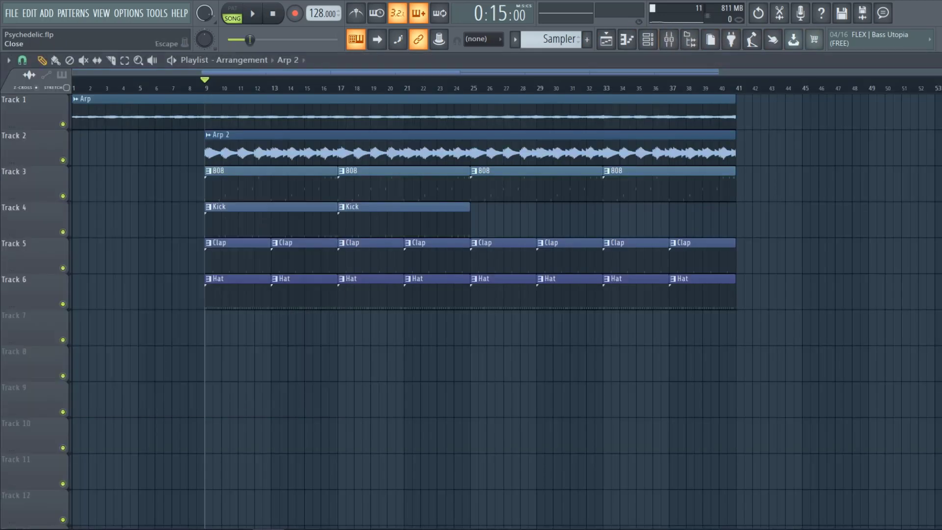
left_click(606, 40)
key("space")
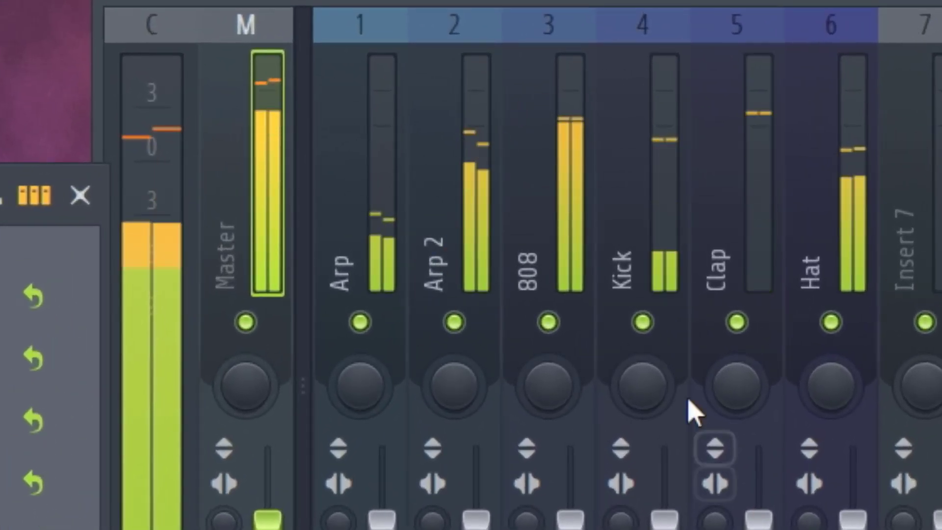
Step: Check the Hat, Clap, Arp 2 and Arp track meters during playback
left_click(843, 250)
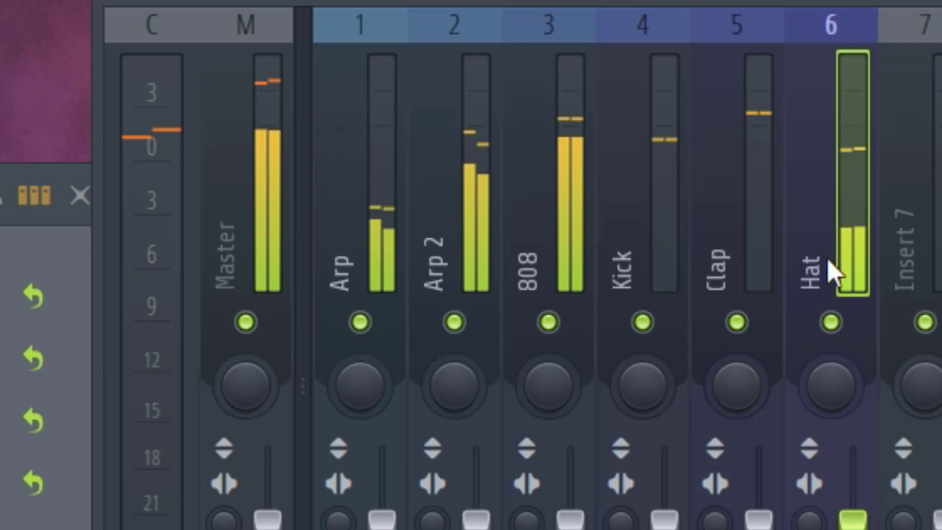
left_click(757, 274)
key("Right")
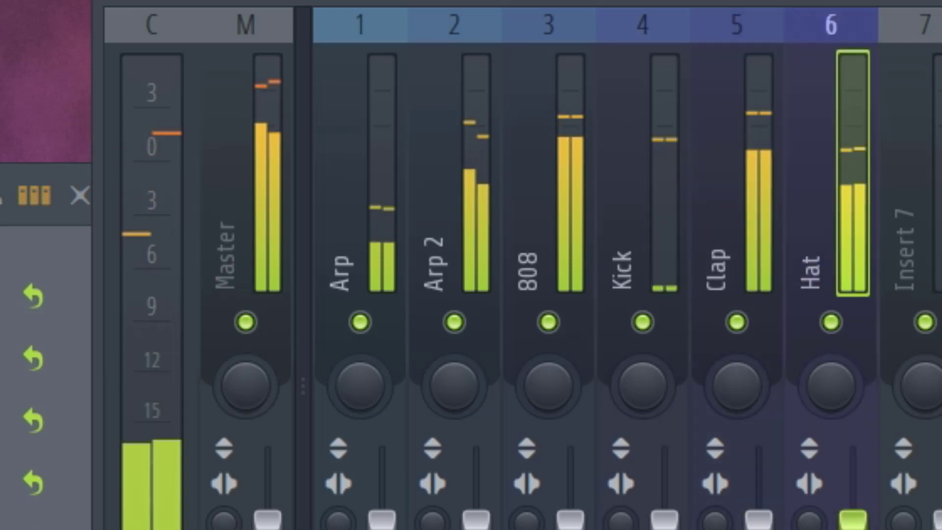
left_click(758, 211)
left_click(478, 198)
left_click(853, 211)
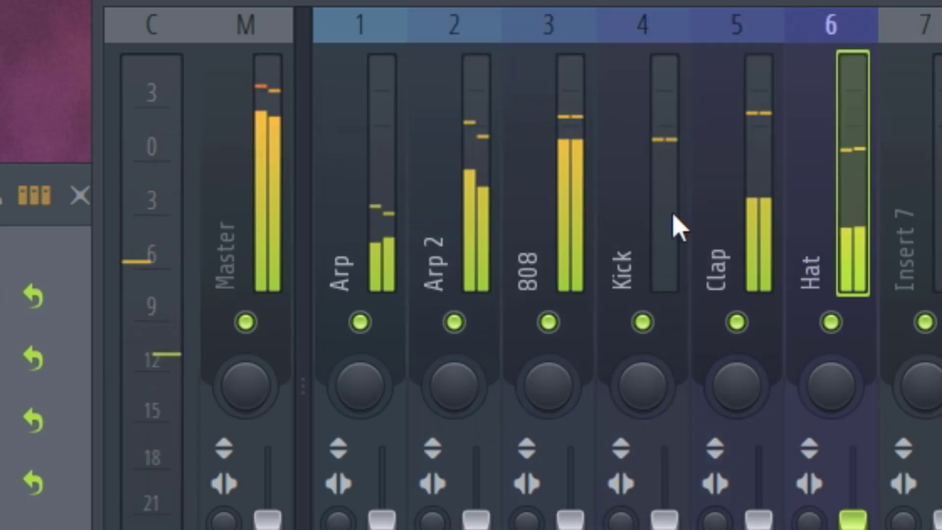
left_click(471, 207)
left_click(395, 194)
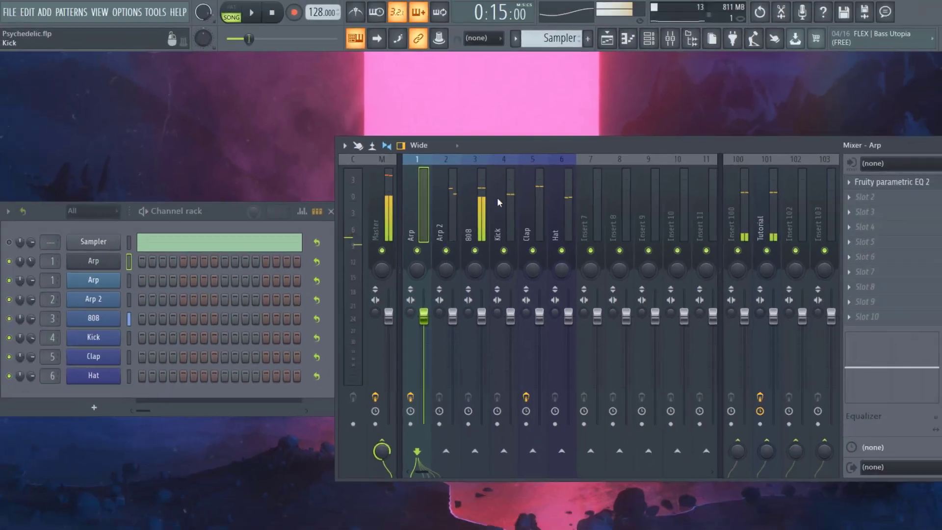
Step: Select the Arp 2, Hat and Clap inserts in turn, ending on the Master insert
left_click(493, 143)
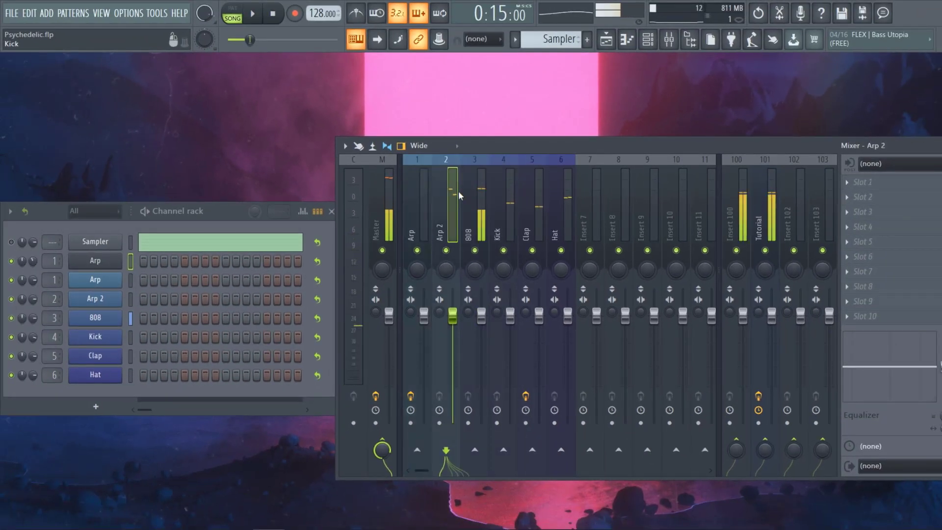
left_click(561, 211)
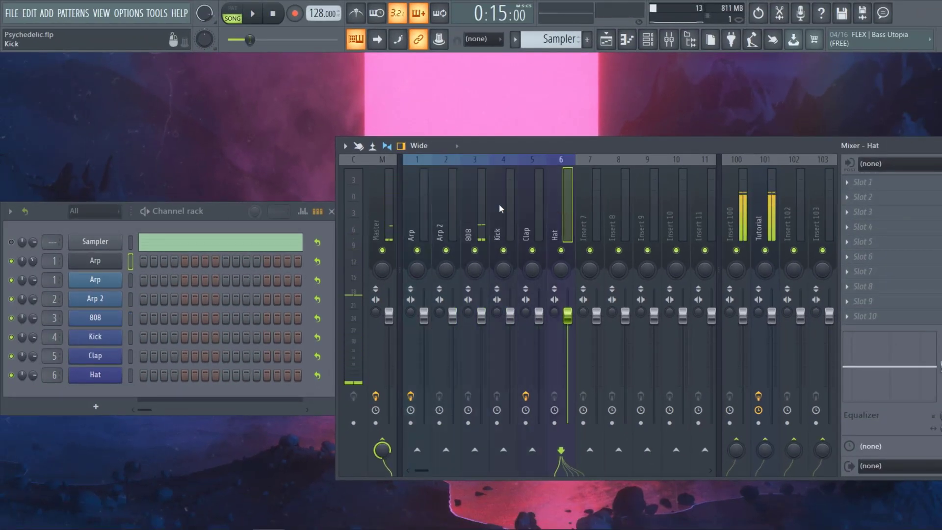
left_click(95, 355)
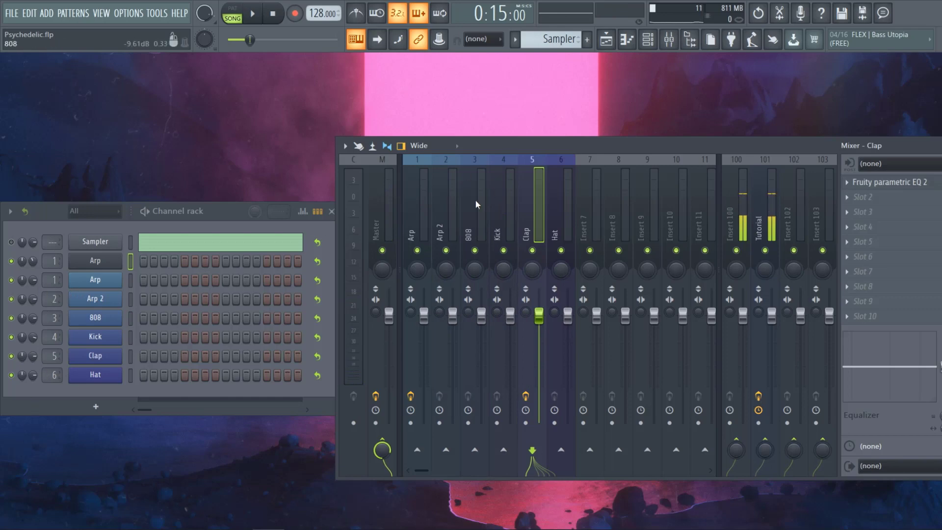
left_click(378, 207)
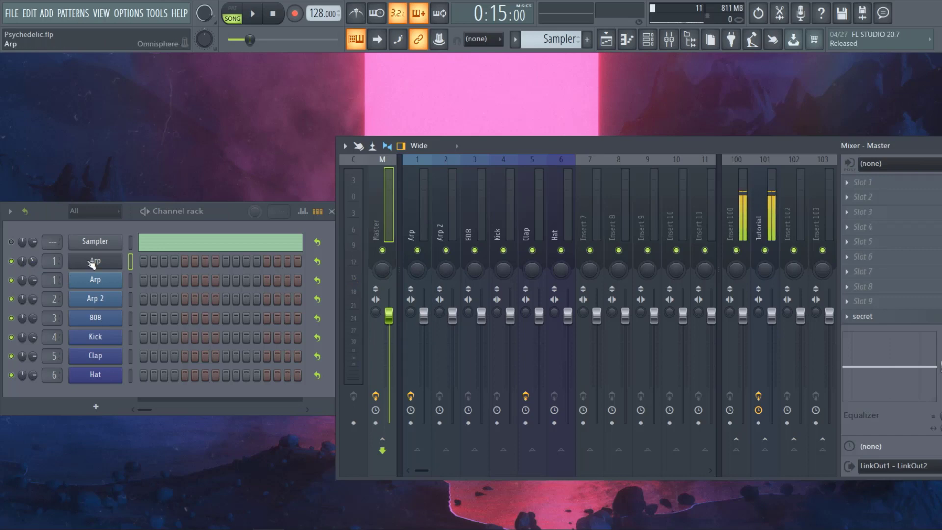
left_click(76, 261)
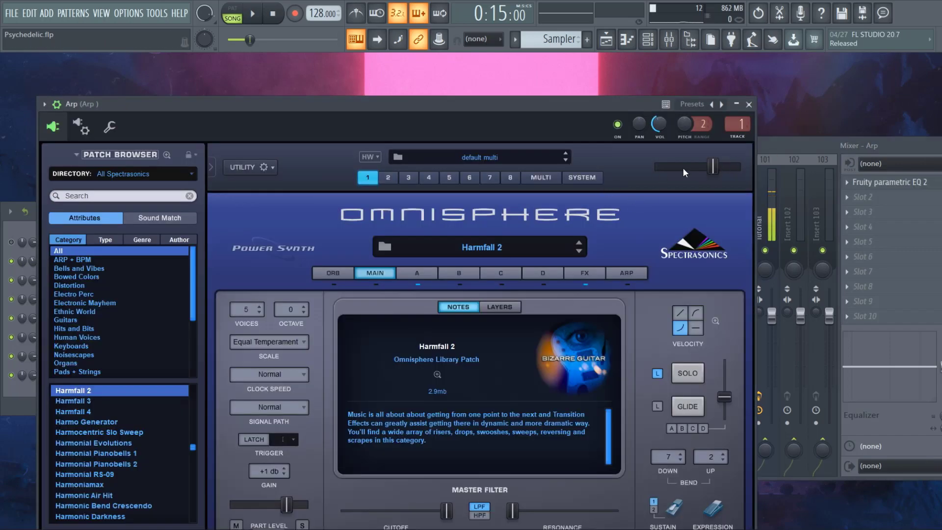
left_click(749, 104)
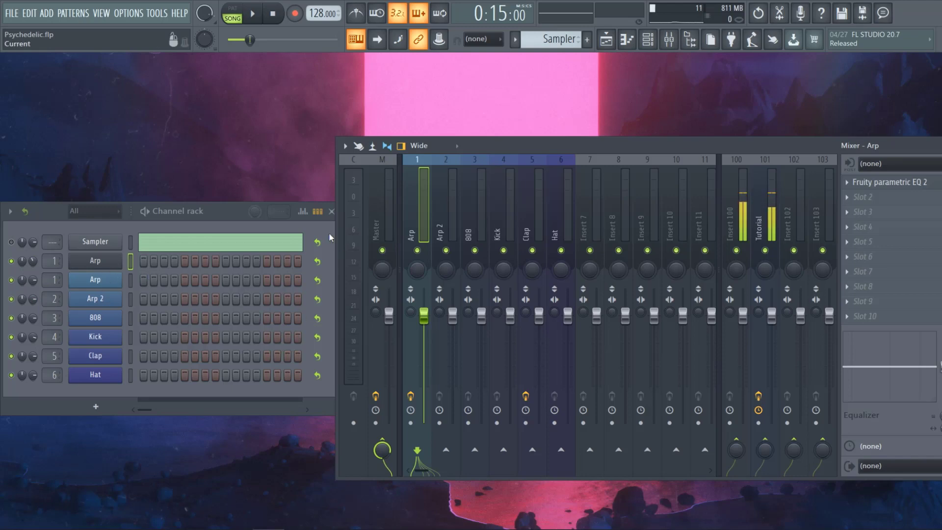
Step: In the 808 sampler's precomputed effects, preview the sample and turn Boost back down
left_click(95, 318)
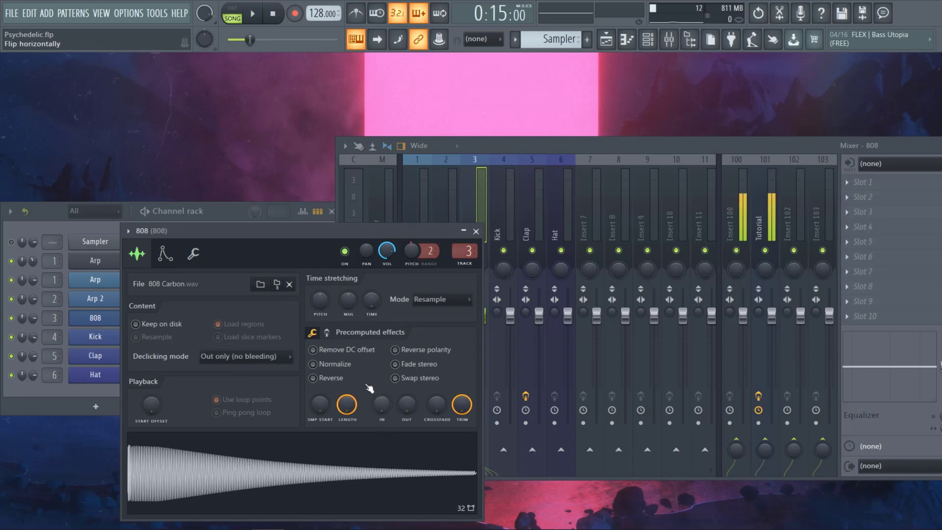
left_click(326, 333)
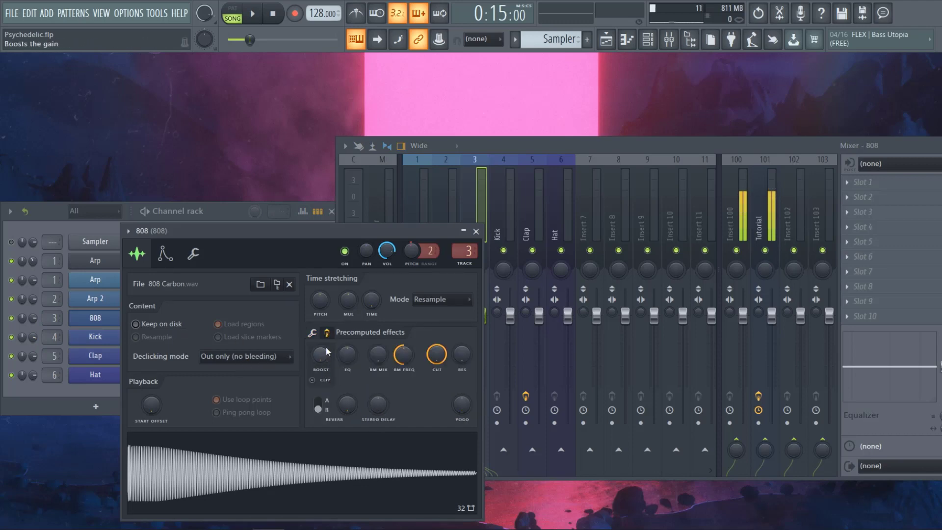
left_click(313, 334)
left_click(326, 333)
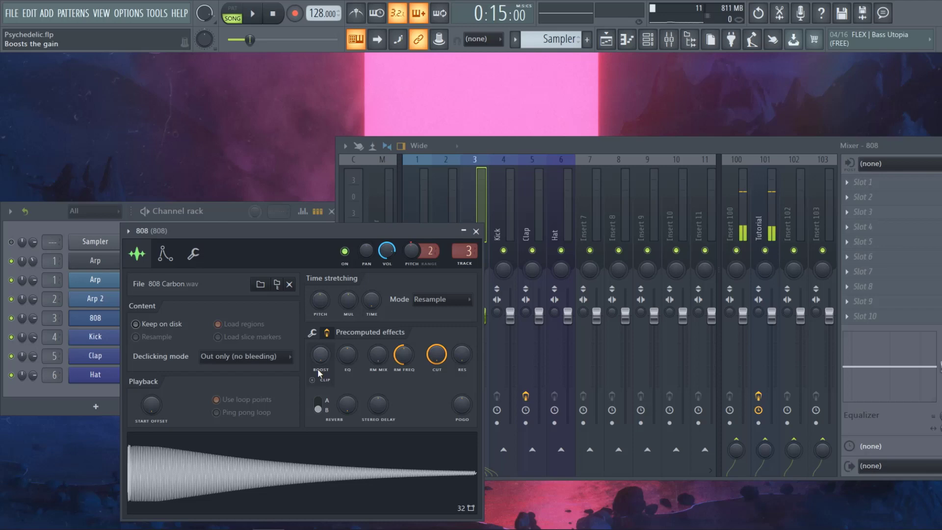
left_click(317, 477)
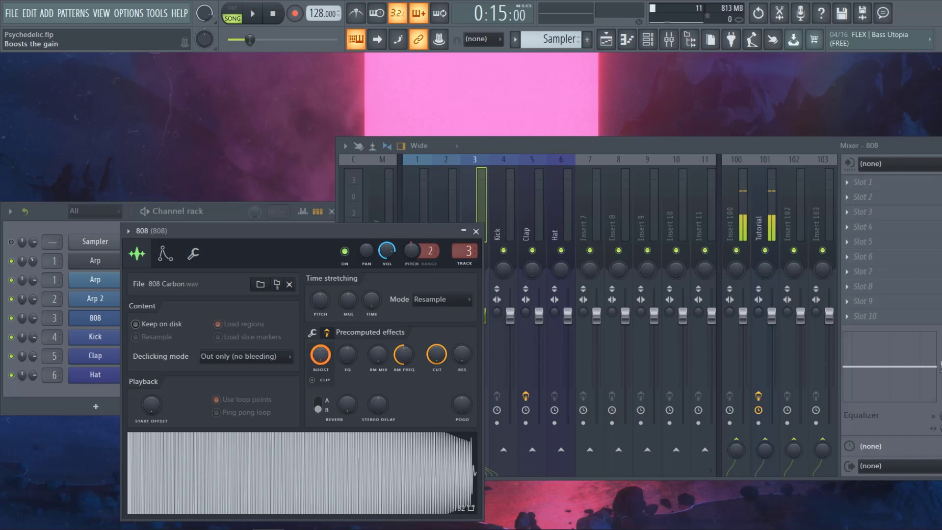
left_click_drag(318, 360, 320, 324)
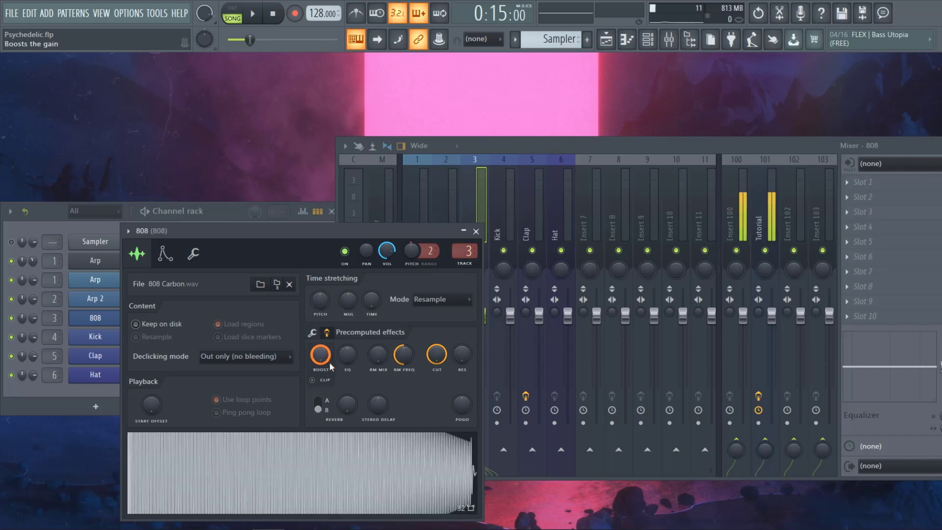
left_click_drag(327, 360, 321, 387)
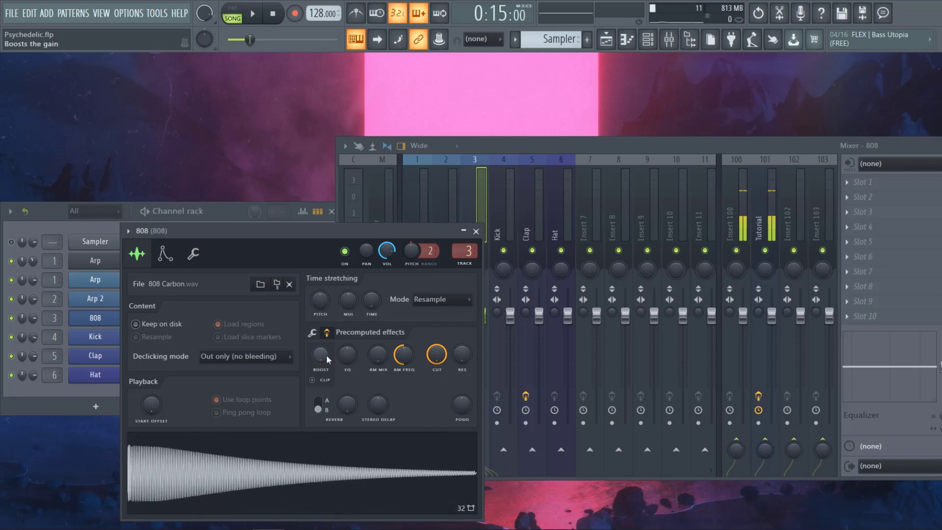
Step: Lower the 808 channel volume to about -15 dB (43%) and close its settings
left_click(476, 231)
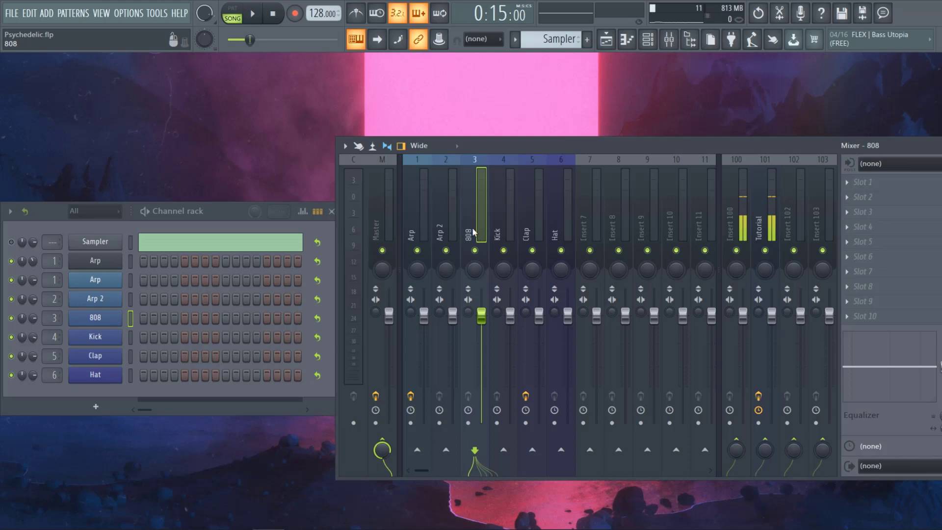
left_click(117, 320)
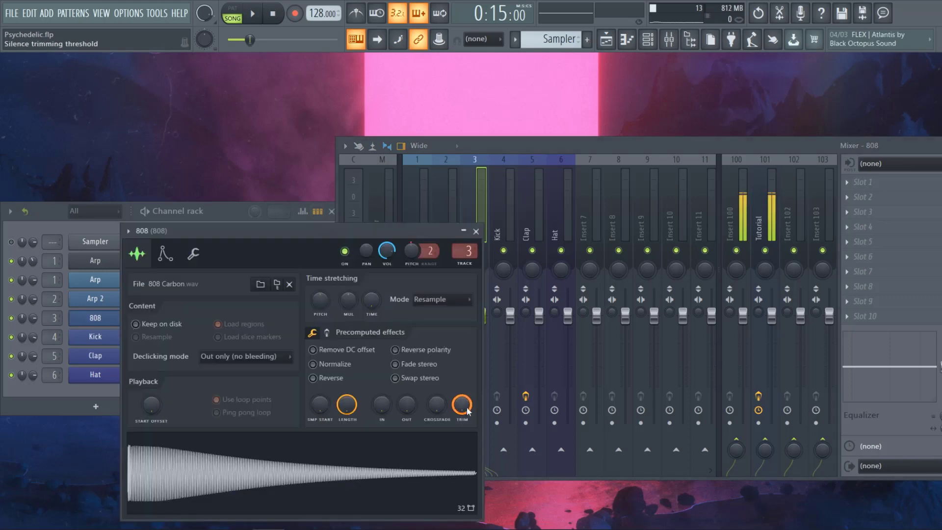
left_click(326, 333)
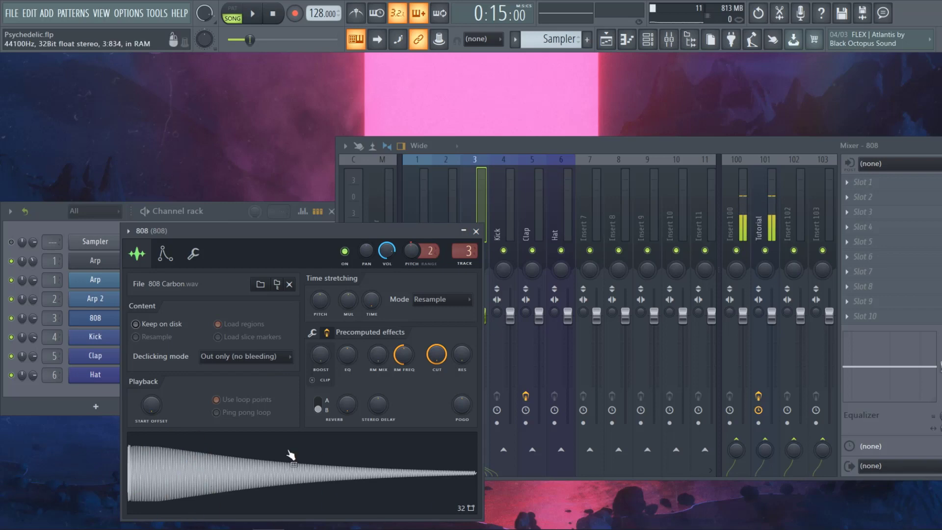
left_click(72, 399)
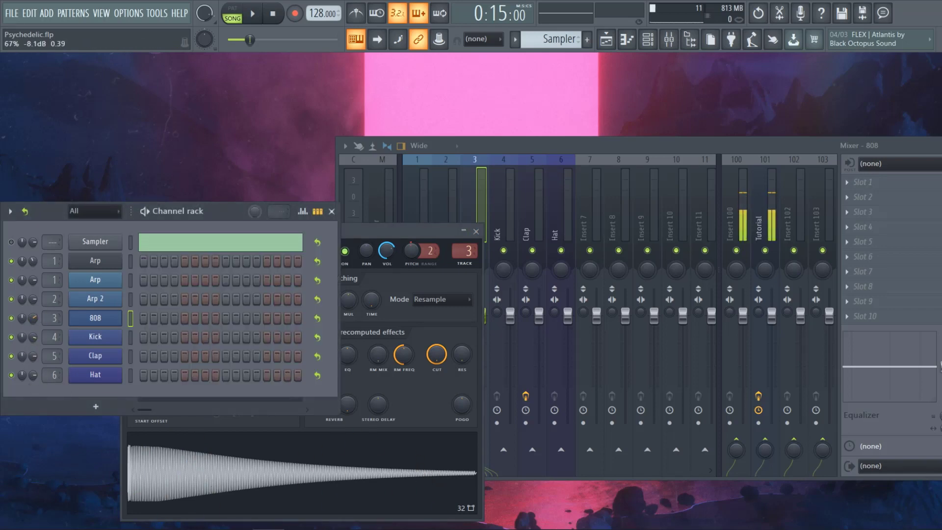
left_click_drag(33, 318, 34, 319)
left_click(80, 322)
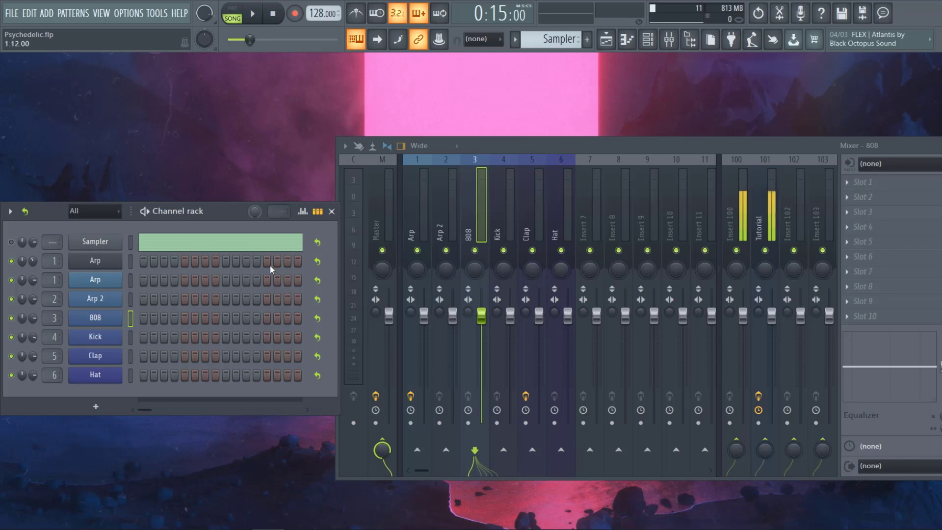
Step: Raise band 5 and move band 4 to 236 Hz in the Clap insert's Parametric EQ 2
left_click(524, 231)
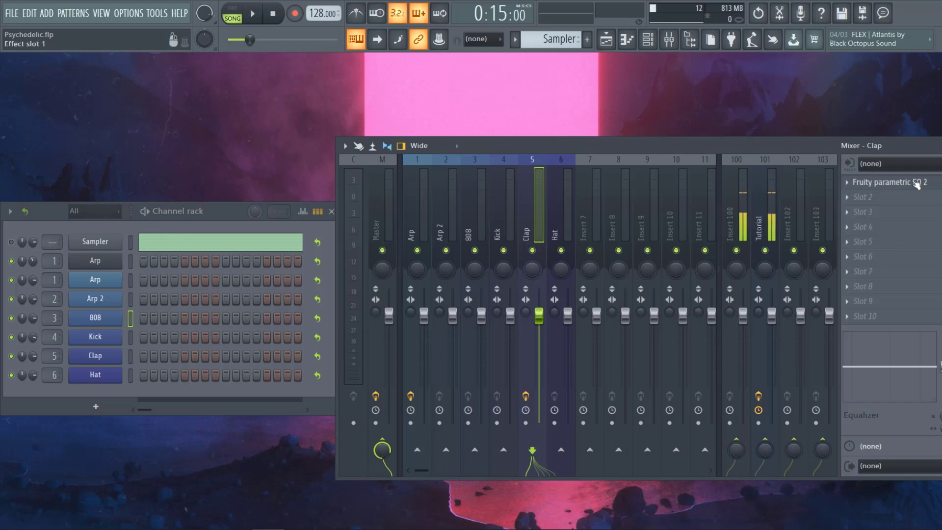
left_click(868, 182)
left_click_drag(463, 334, 471, 329)
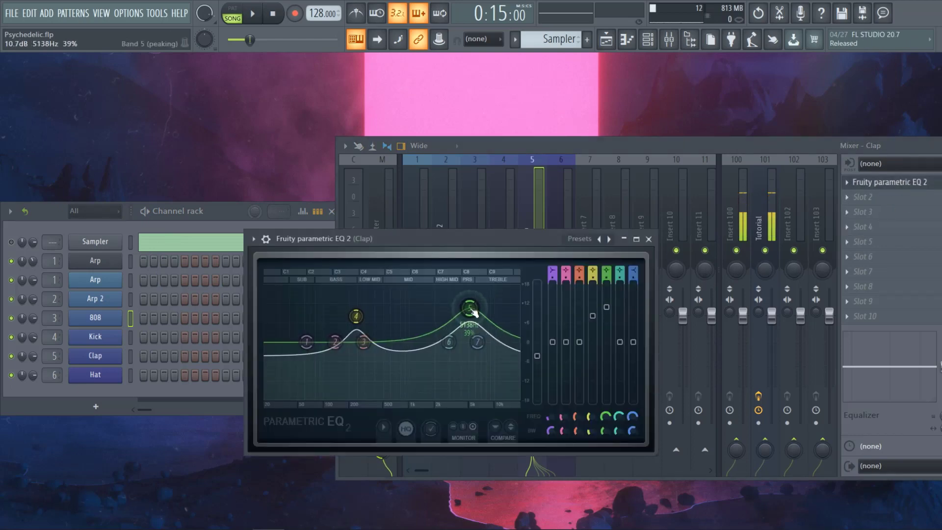
left_click_drag(357, 316, 373, 316)
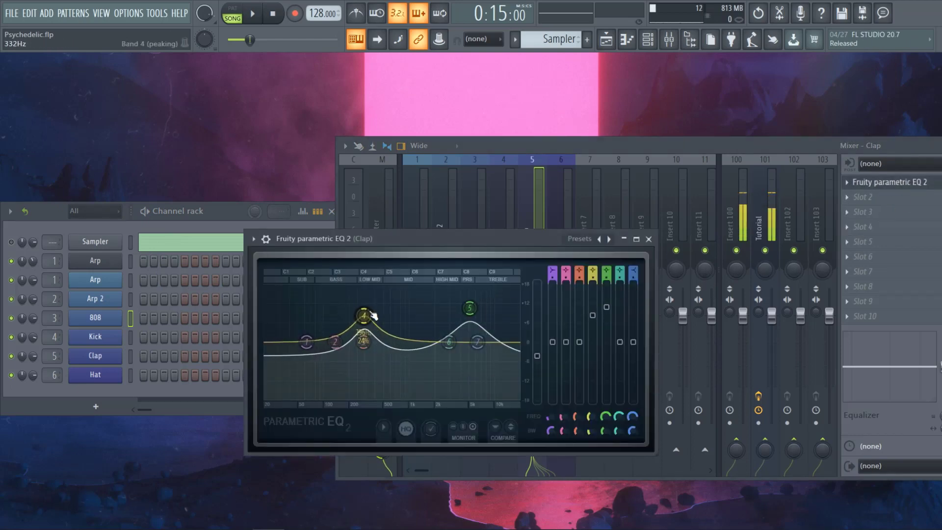
left_click(649, 239)
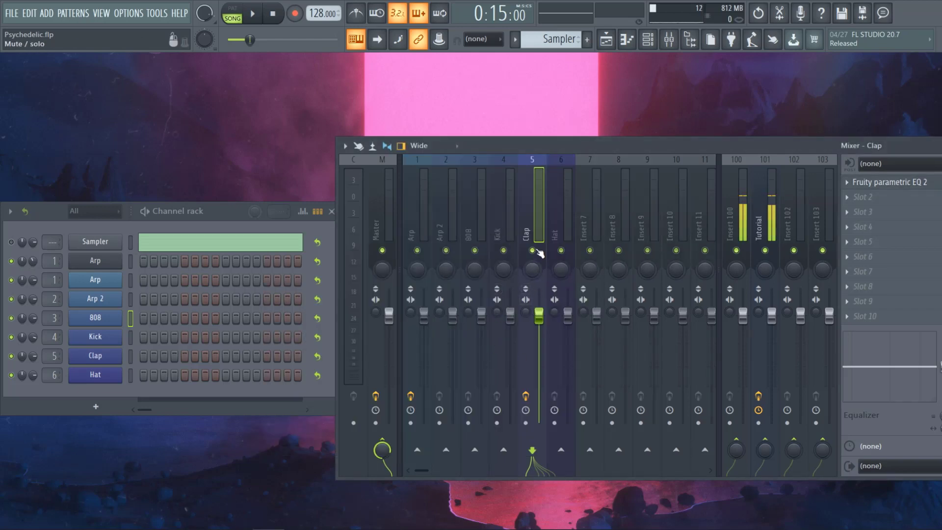
Step: Play the beat, rechecking the Clap EQ and toggling the Clap insert's mute
key("space")
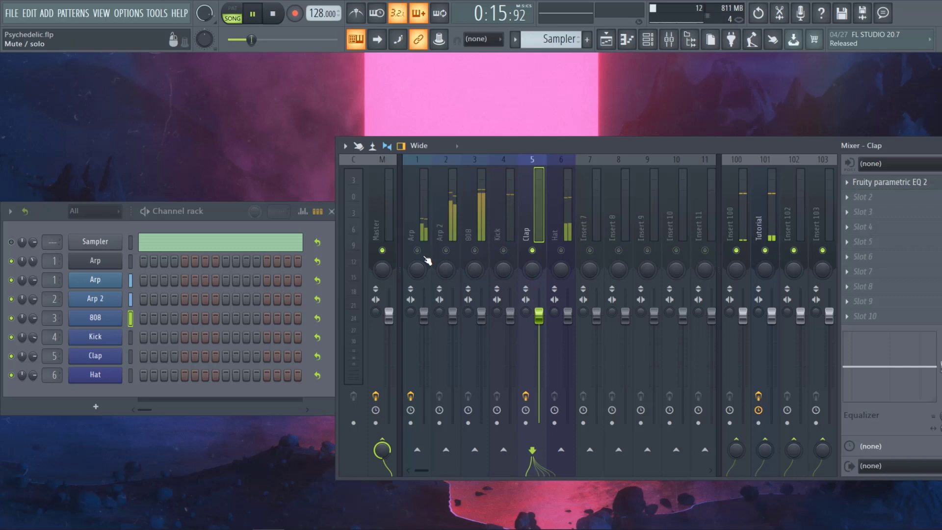
left_click(891, 184)
key("space")
left_click(649, 239)
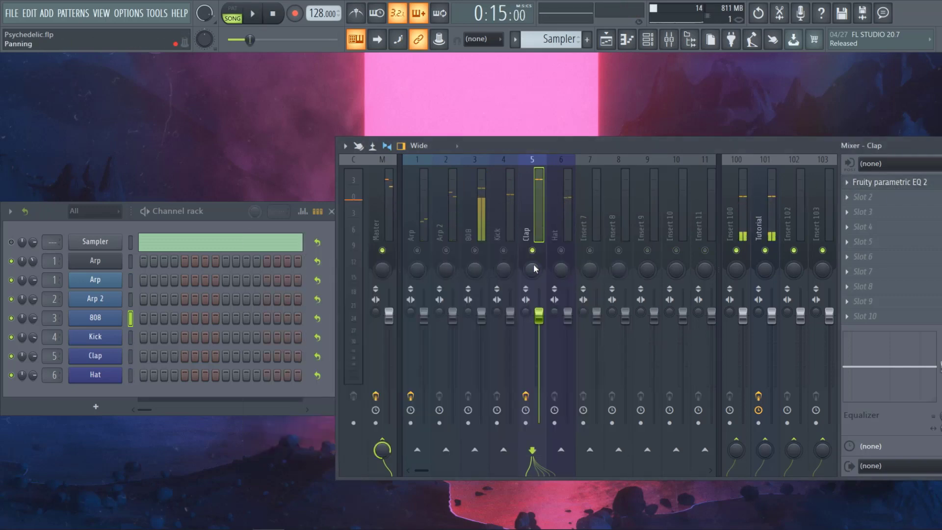
left_click(532, 250)
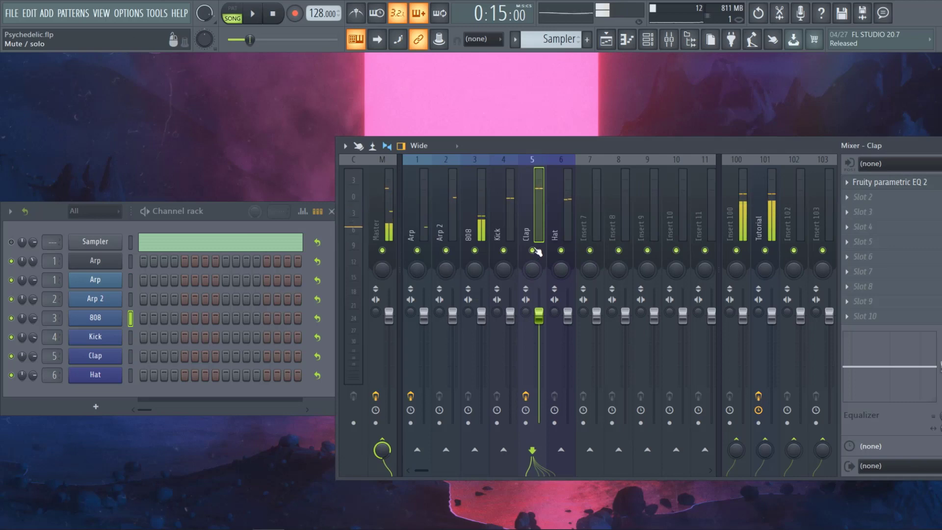
key("space")
key("space")
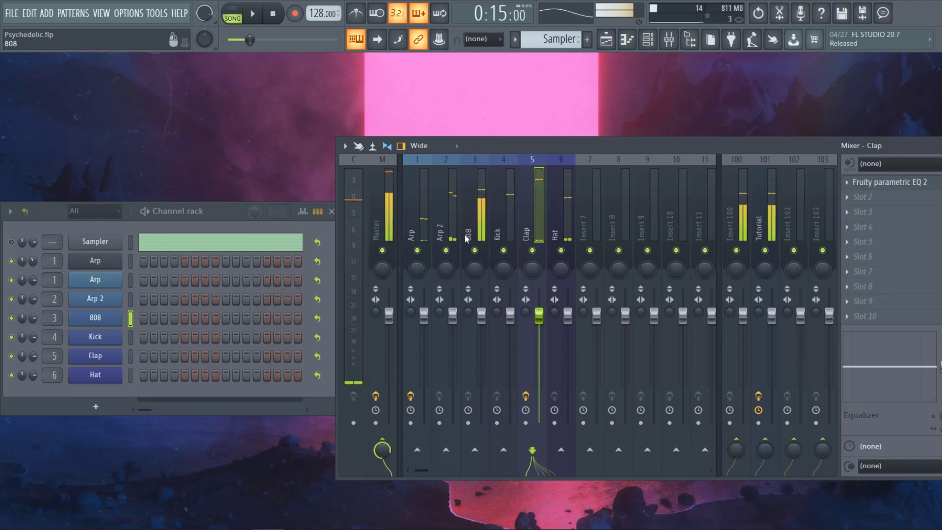
Step: Undo several recent edits from the Edit menu
left_click(28, 13)
left_click(36, 31)
left_click(29, 14)
left_click(36, 30)
left_click(28, 13)
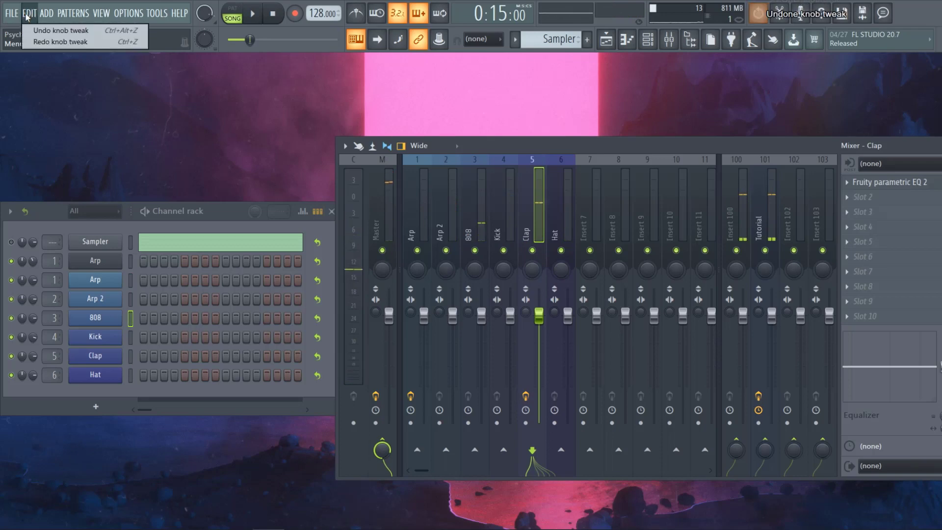
left_click(35, 31)
left_click(29, 14)
left_click(35, 30)
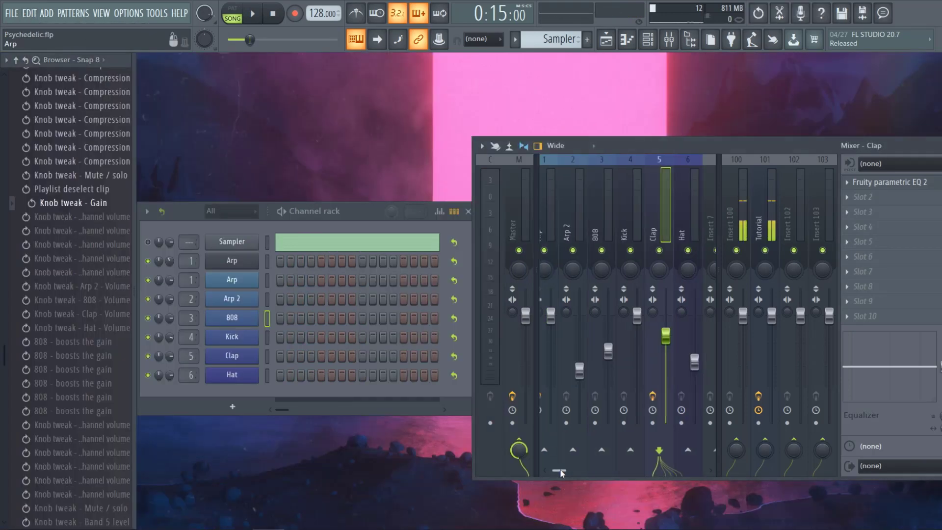
key("space")
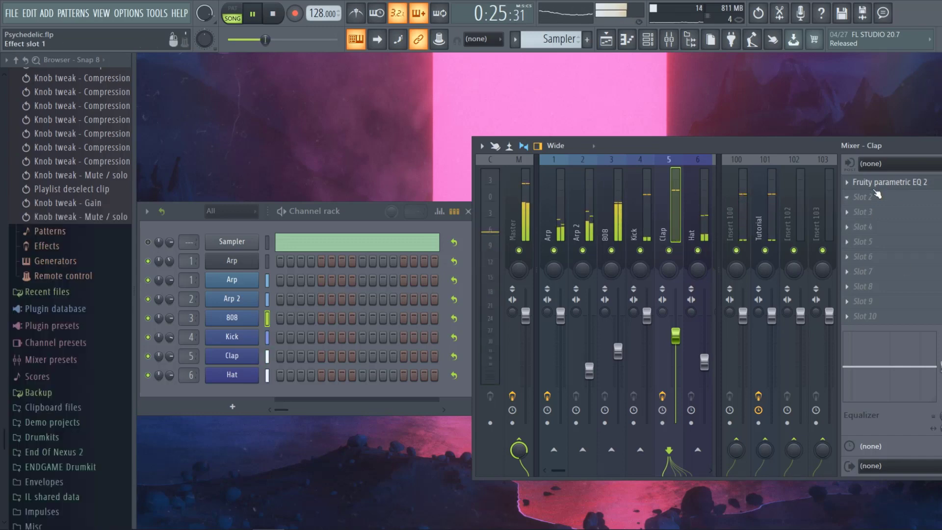
left_click(888, 182)
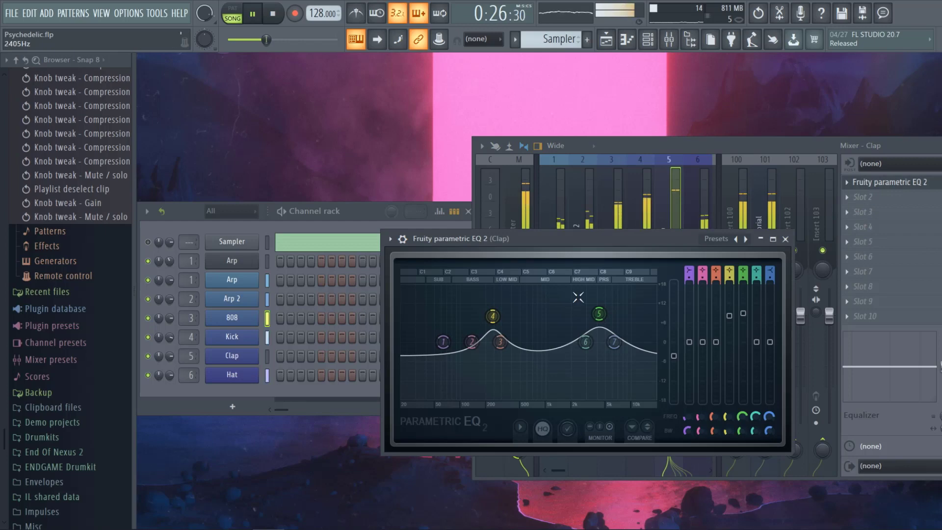
left_click(785, 239)
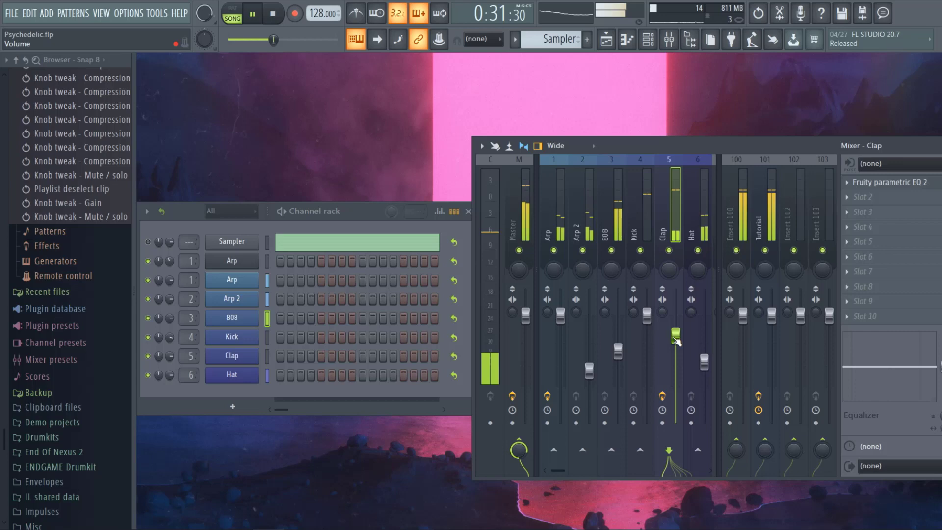
key("space")
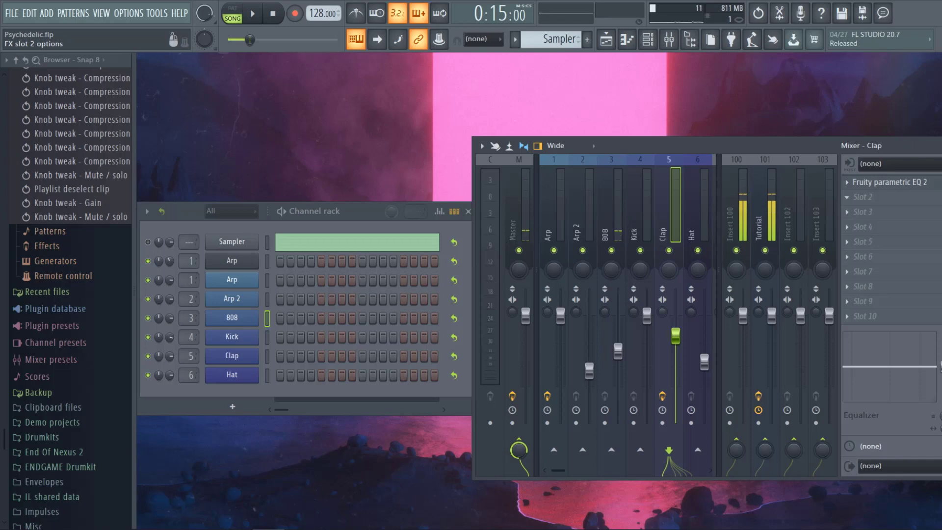
Step: Compare the beat with the Clap EQ bypassed and enabled during playback, then reopen the EQ
left_click(883, 182)
left_click(741, 243)
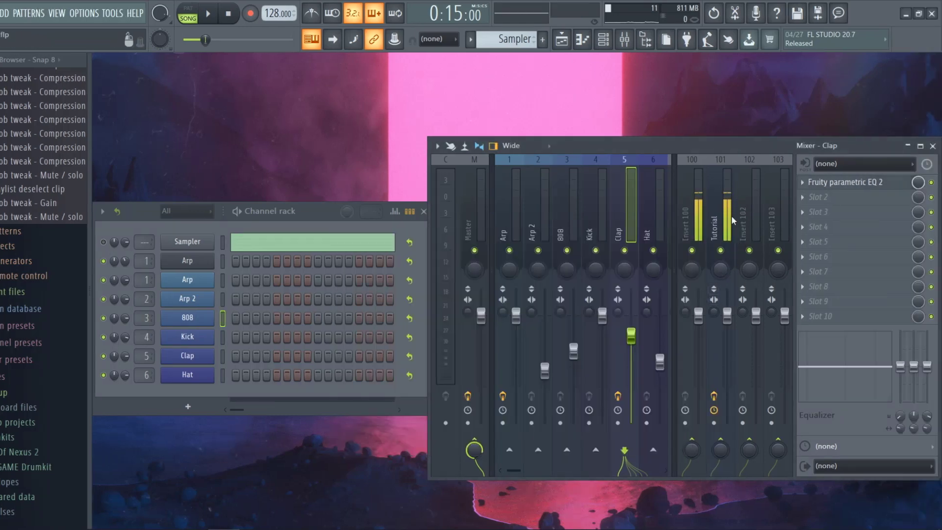
left_click(931, 183)
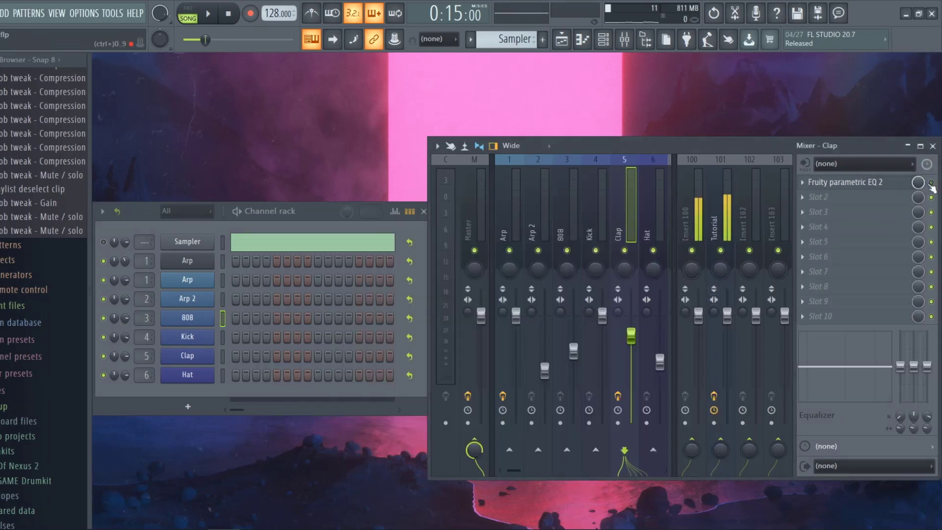
left_click(931, 184)
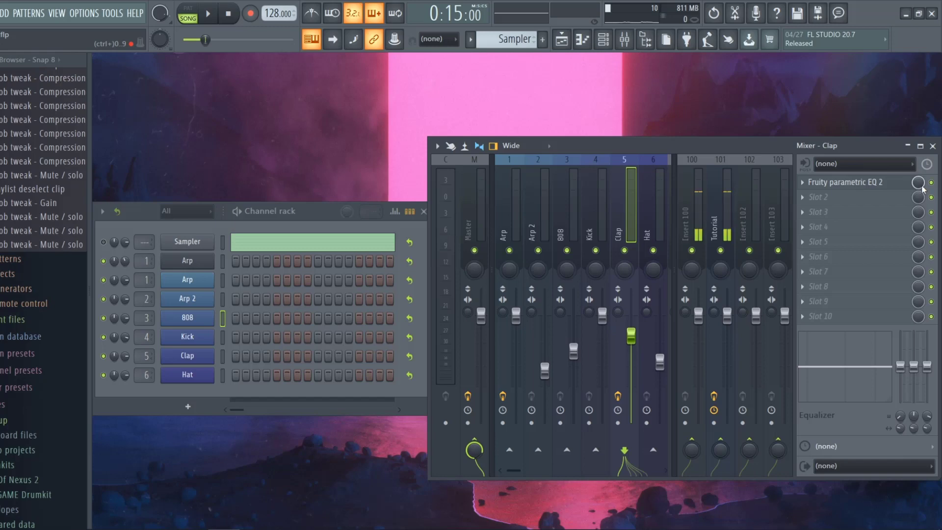
key("space")
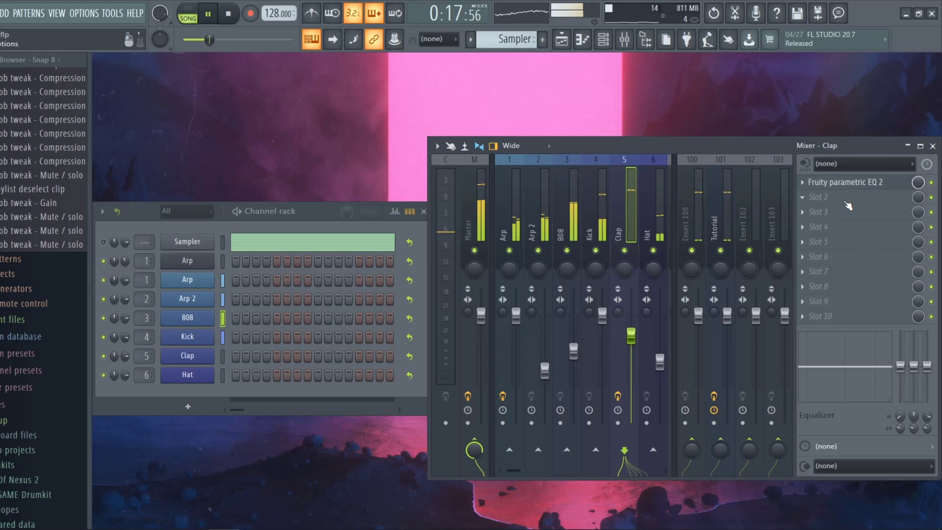
left_click(931, 183)
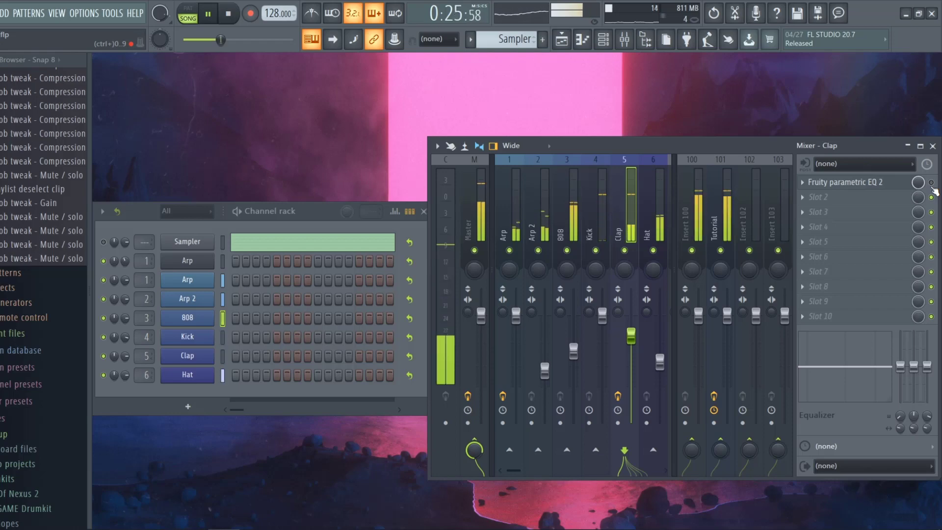
left_click(931, 186)
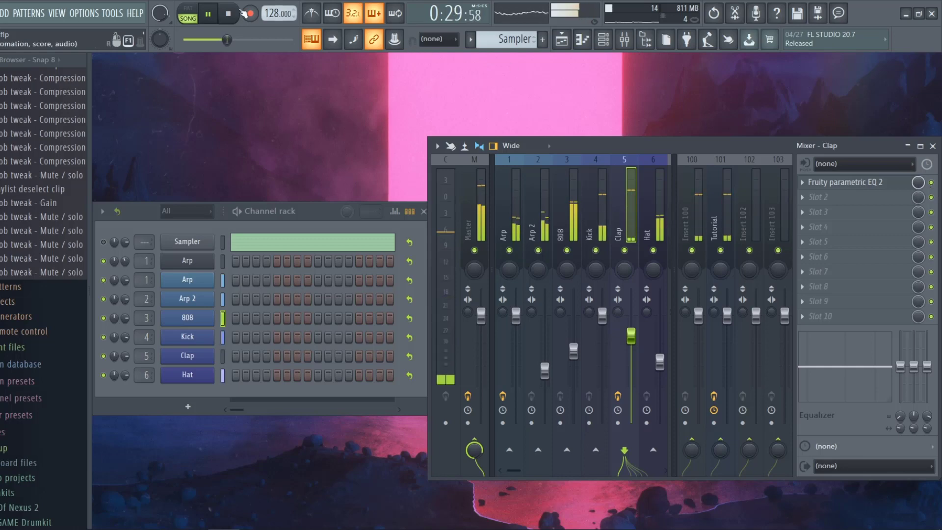
key("space")
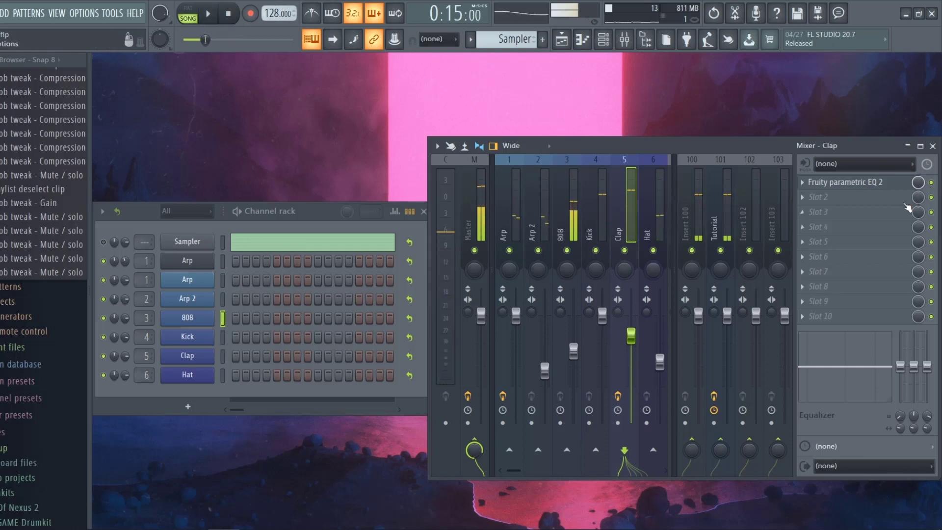
left_click(844, 182)
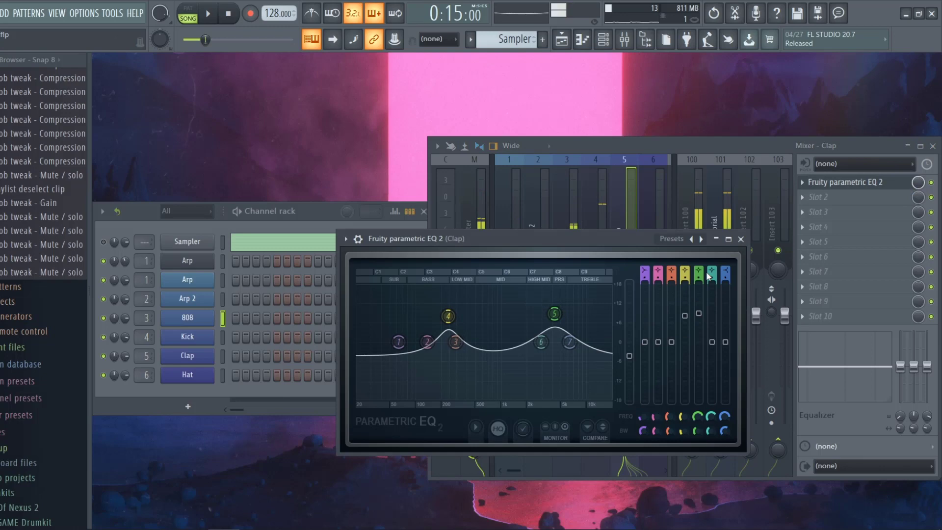
Step: Lower the Clap EQ's main output level and play the beat to listen
left_click(630, 356)
left_click(630, 355)
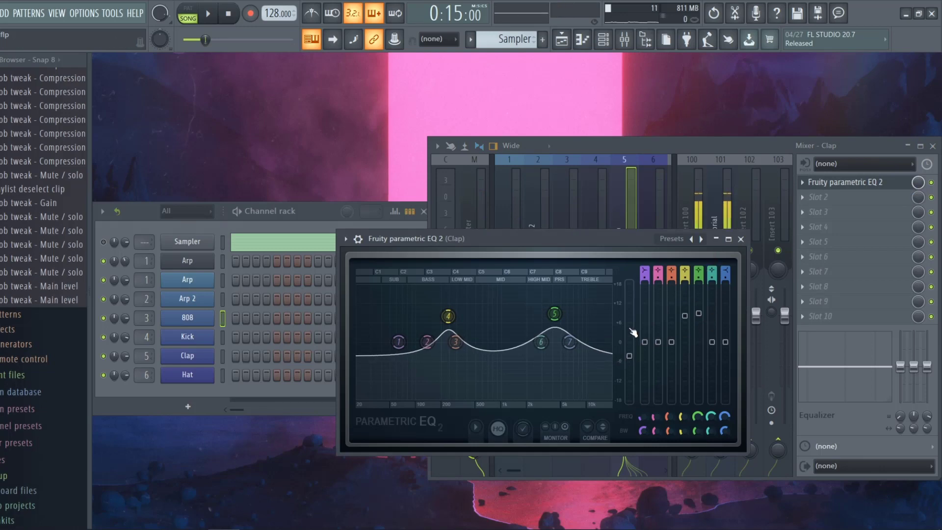
left_click_drag(629, 356, 629, 361)
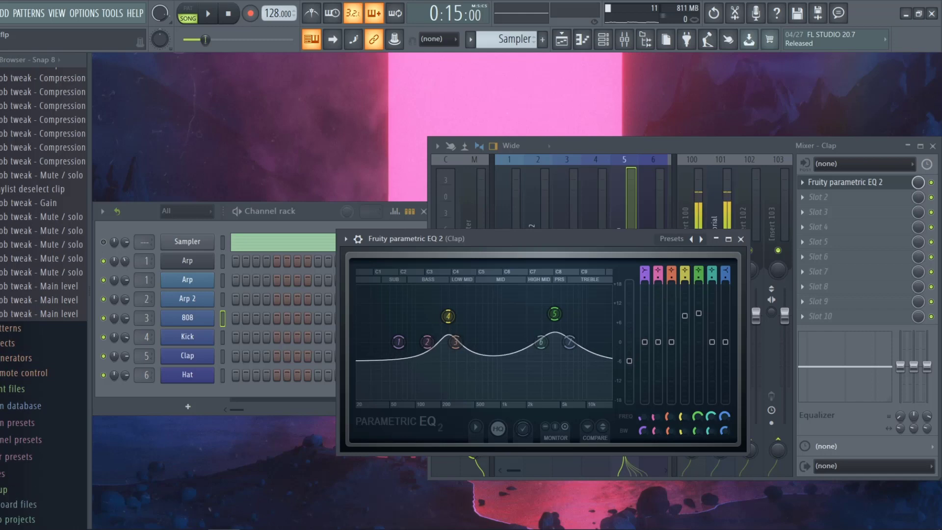
left_click(741, 239)
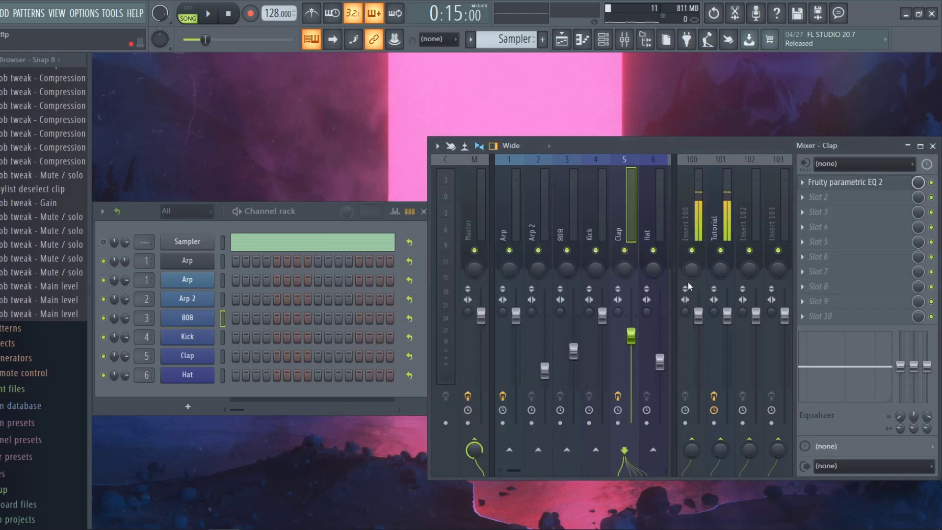
key("space")
Step: Lower the Clap EQ's main output a bit further while watching the meters
left_click(858, 188)
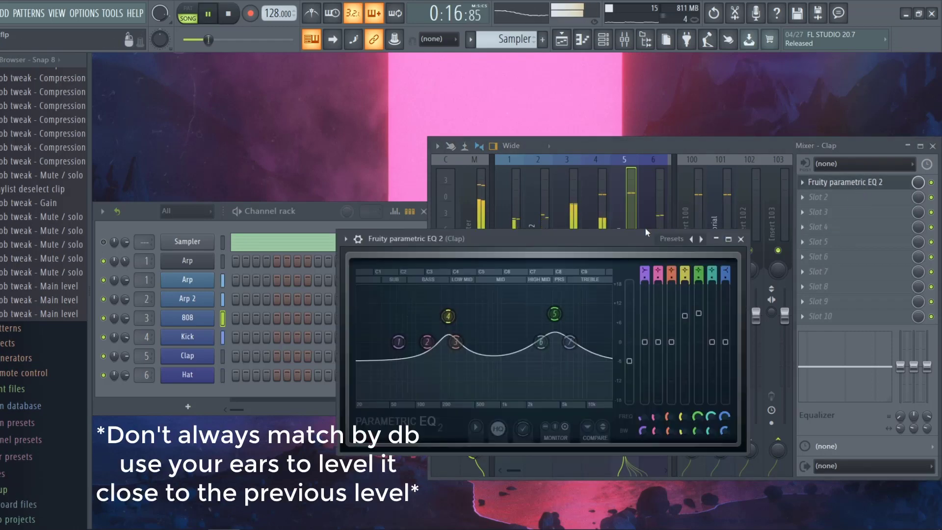
left_click_drag(646, 228, 806, 255)
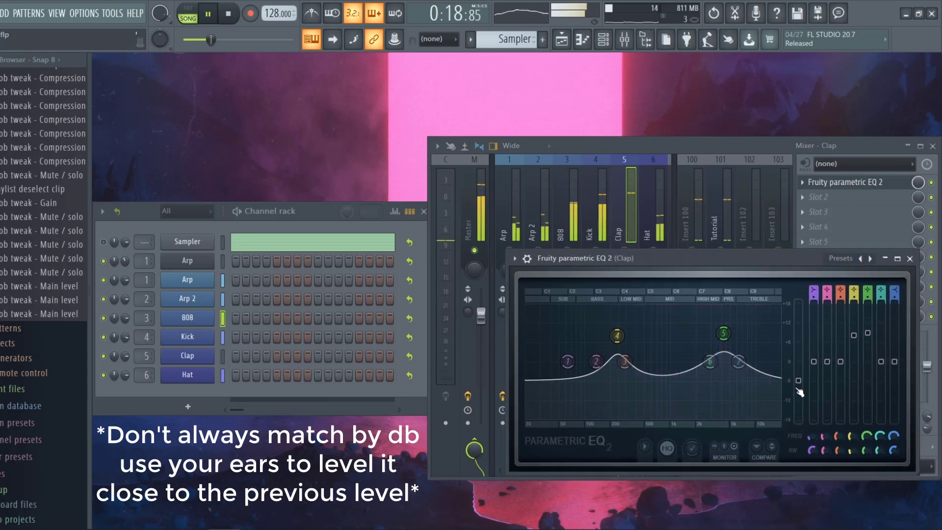
left_click_drag(798, 381, 798, 384)
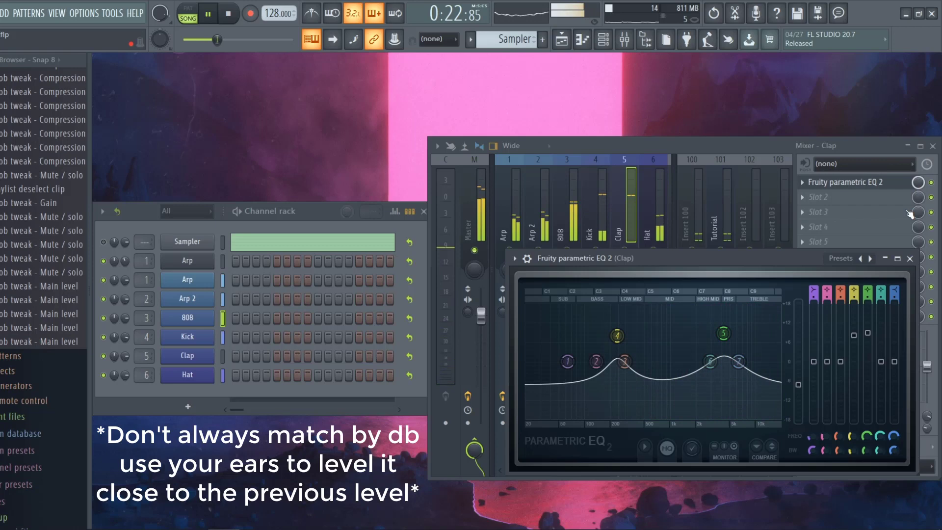
left_click(909, 259)
Step: Toggle the Clap EQ on and off repeatedly during playback, then stop and reopen it
left_click(931, 183)
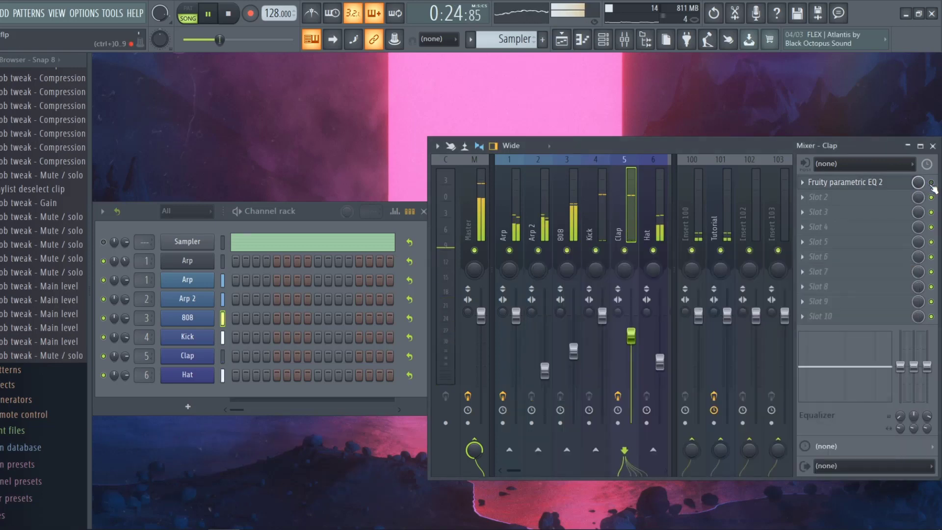
left_click(931, 184)
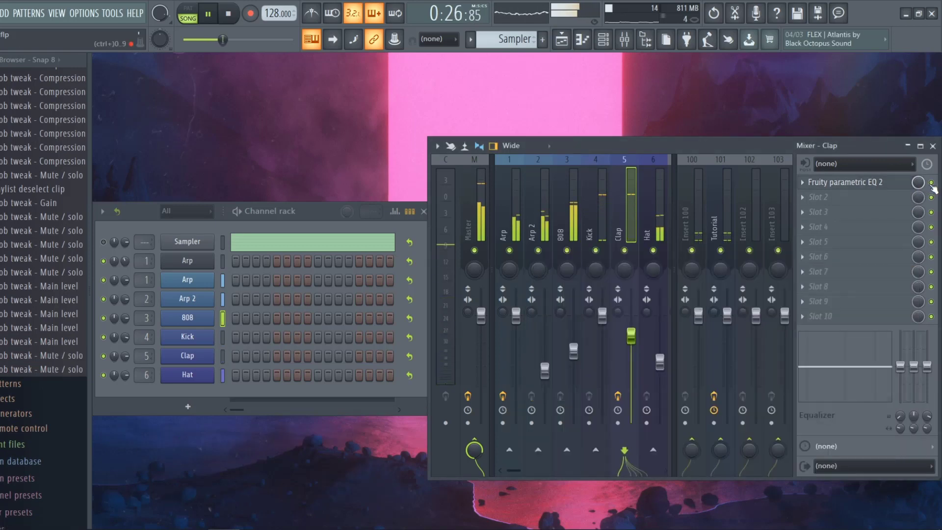
left_click(931, 184)
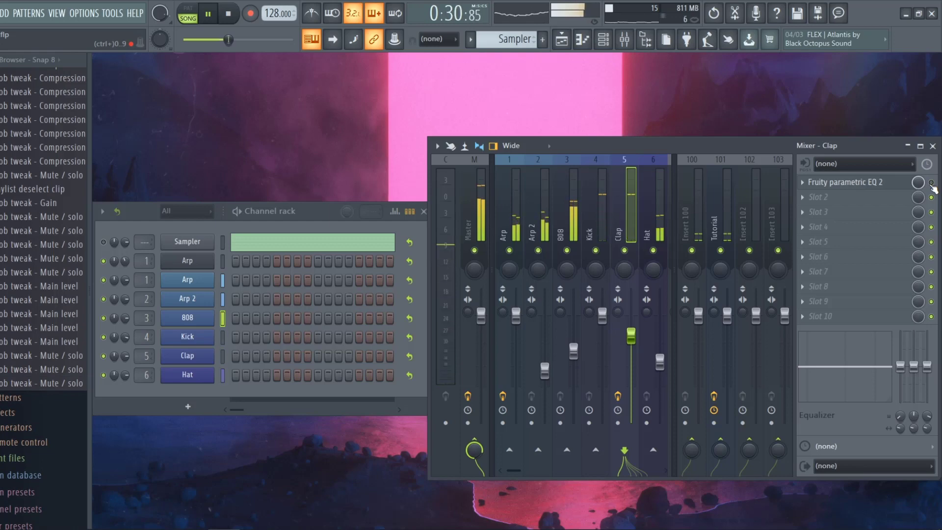
left_click(931, 184)
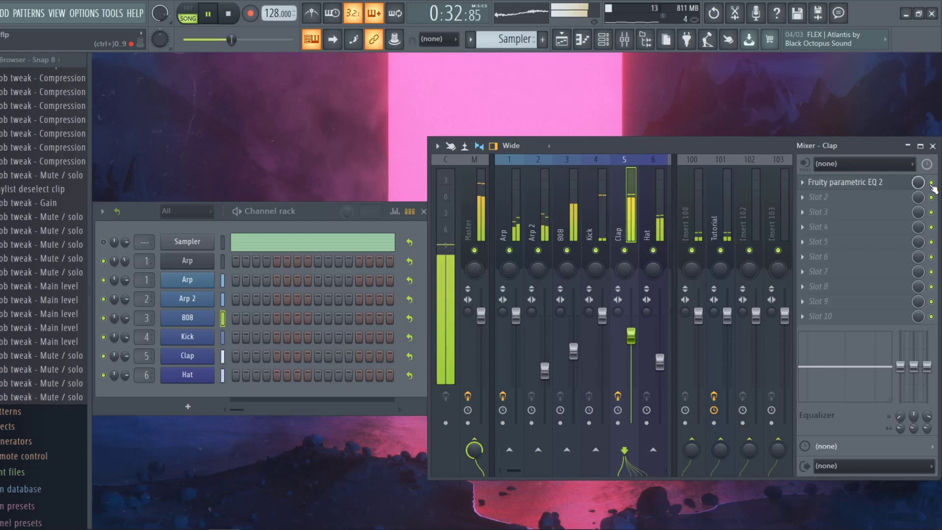
left_click(931, 183)
key("space")
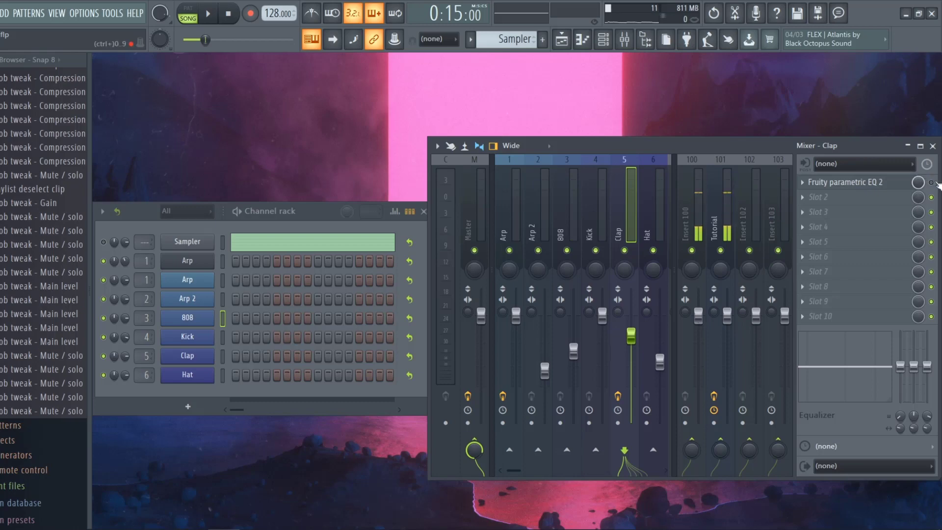
left_click(829, 183)
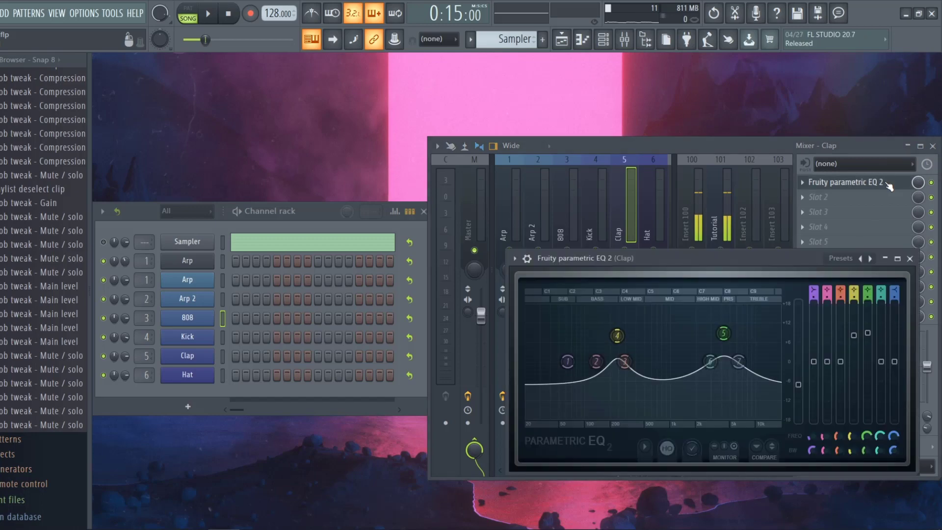
Step: Reopen the Clap EQ, raise band 4, then re-trim main level, band 4 and band 5 and close it
left_click(911, 258)
left_click(892, 185)
left_click_drag(853, 335, 865, 330)
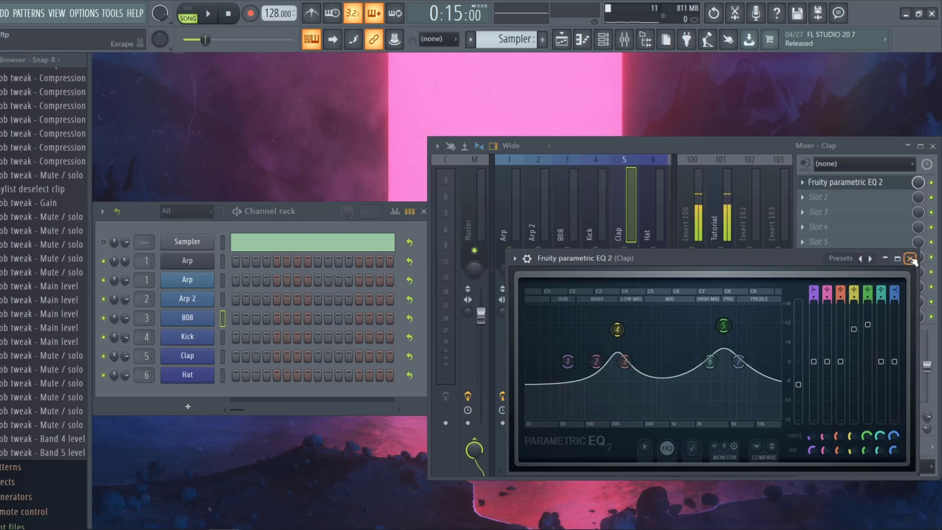
scroll(807, 376, "down", 2)
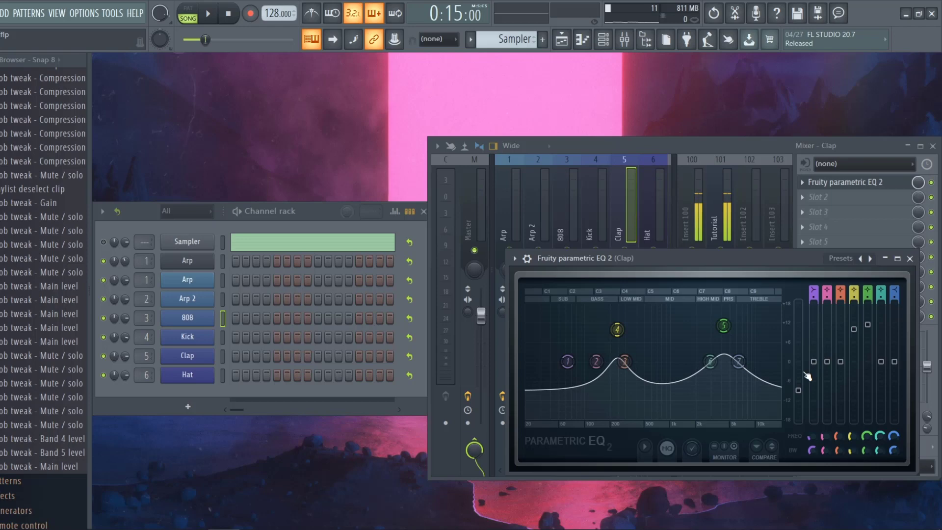
scroll(873, 324, "down", 3)
scroll(856, 331, "down", 3)
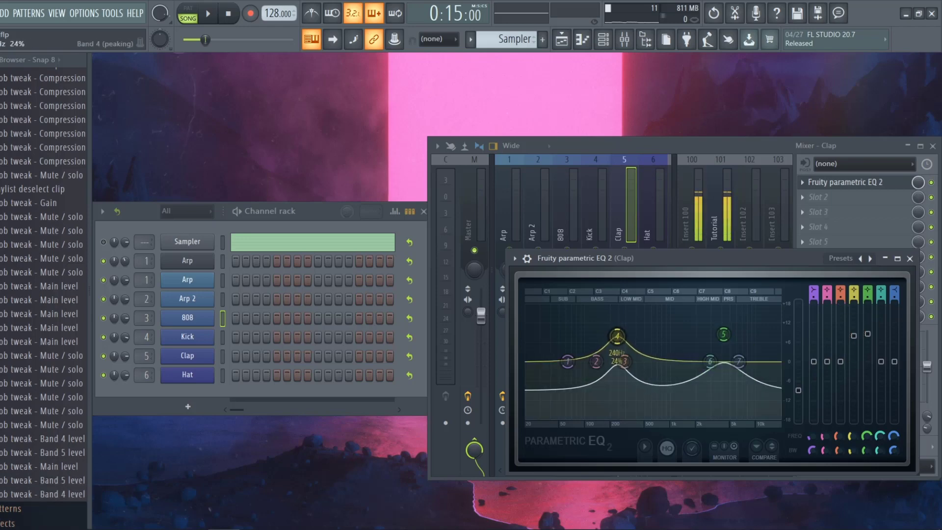
scroll(853, 336, "up", 2)
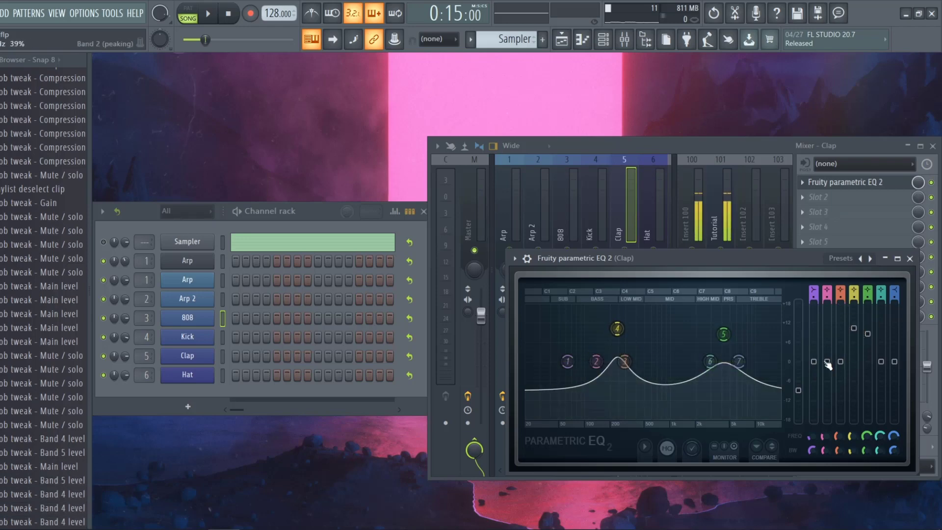
scroll(800, 381, "up", 4)
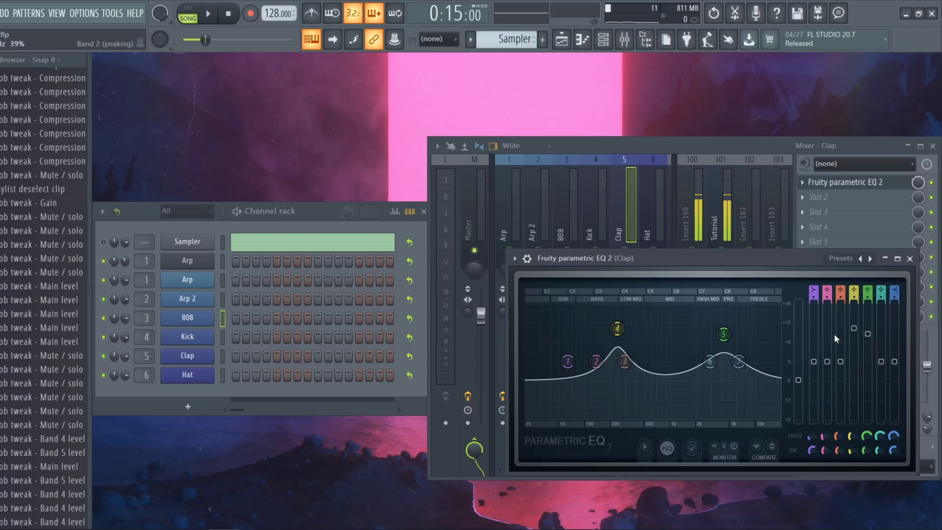
scroll(873, 339, "up", 1)
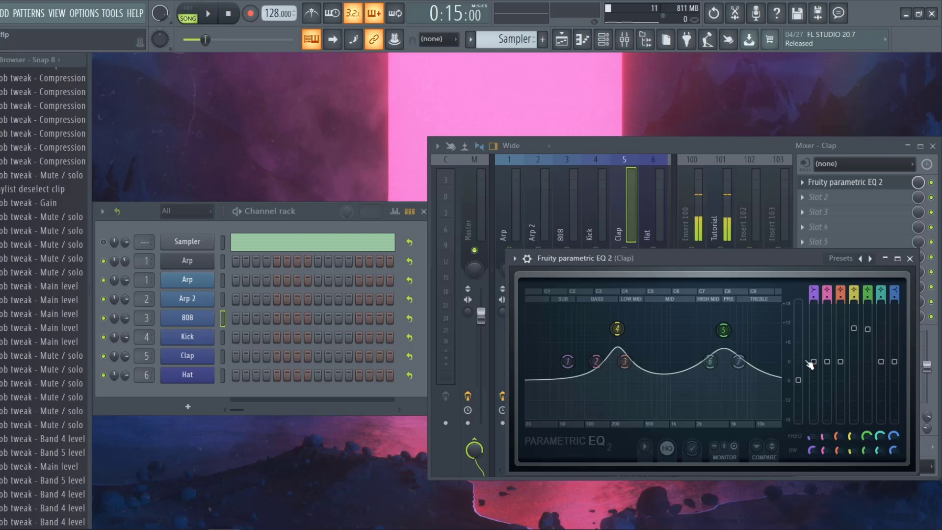
left_click(910, 258)
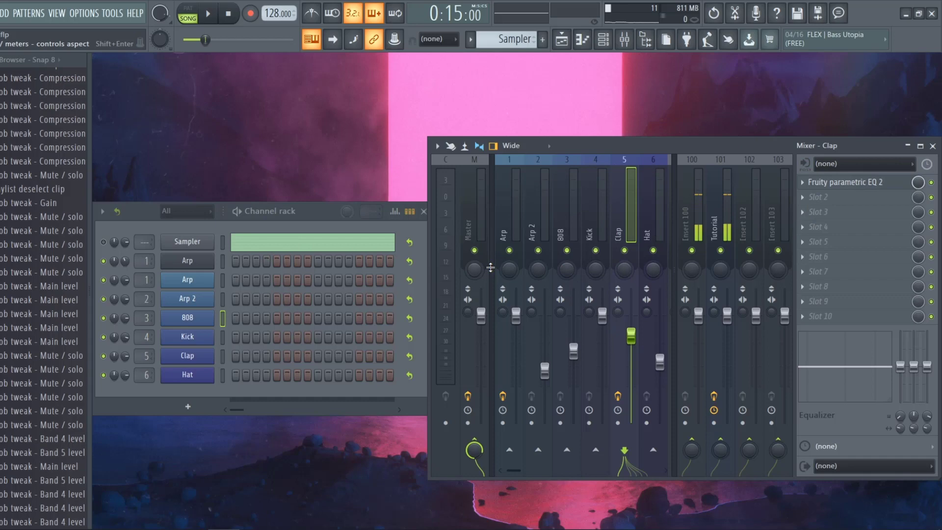
Step: Return to the Clap mixer track and bypass its EQ during playback to compare
left_click(539, 216)
left_click(625, 218)
key("space")
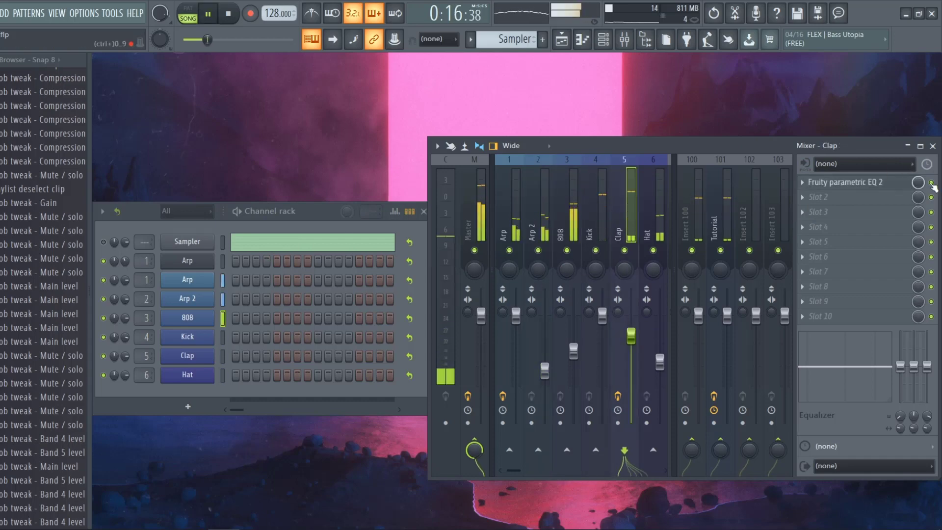
left_click(931, 183)
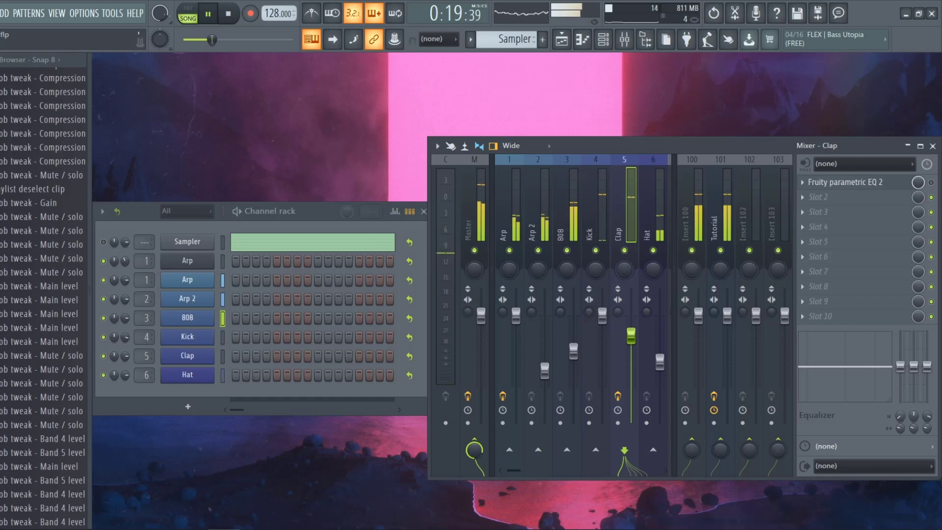
Step: In the Kick sampler, push BOOST up to hear it clip, then bring it back down
left_click(187, 336)
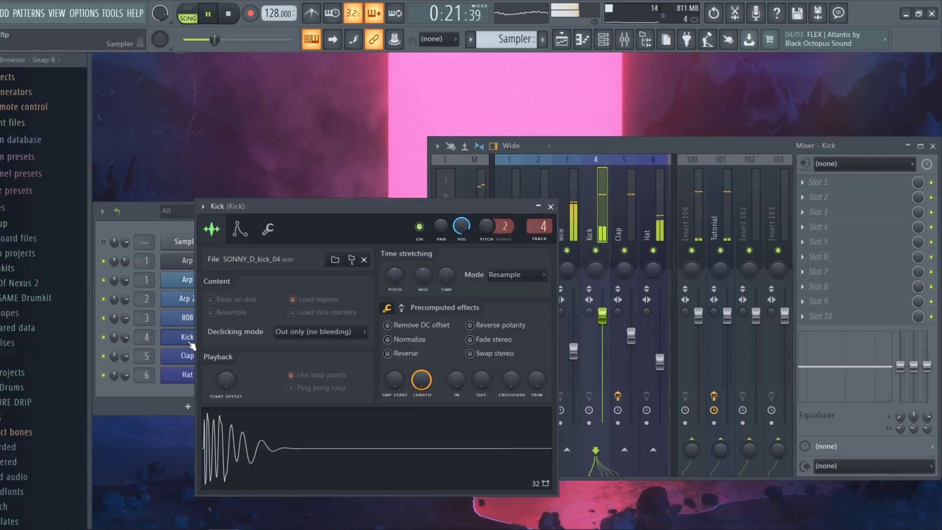
key("space")
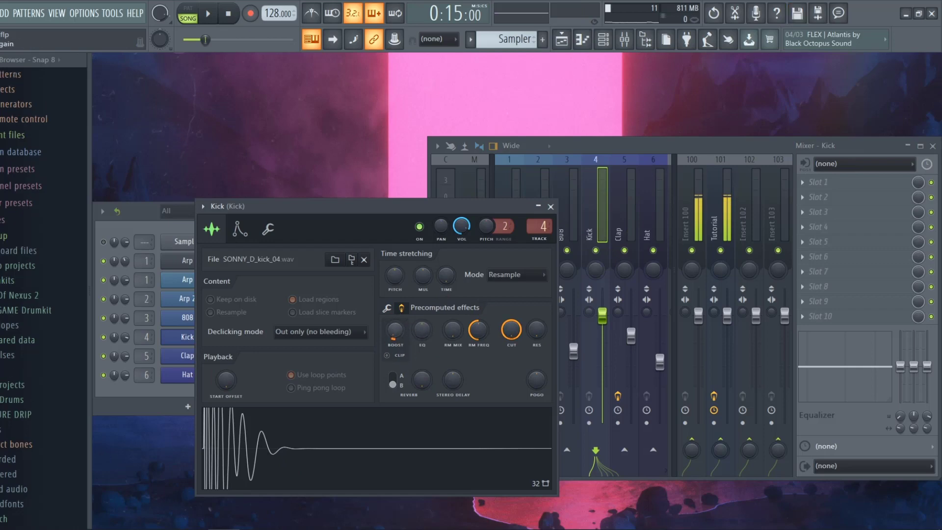
left_click_drag(395, 330, 396, 330)
key("space")
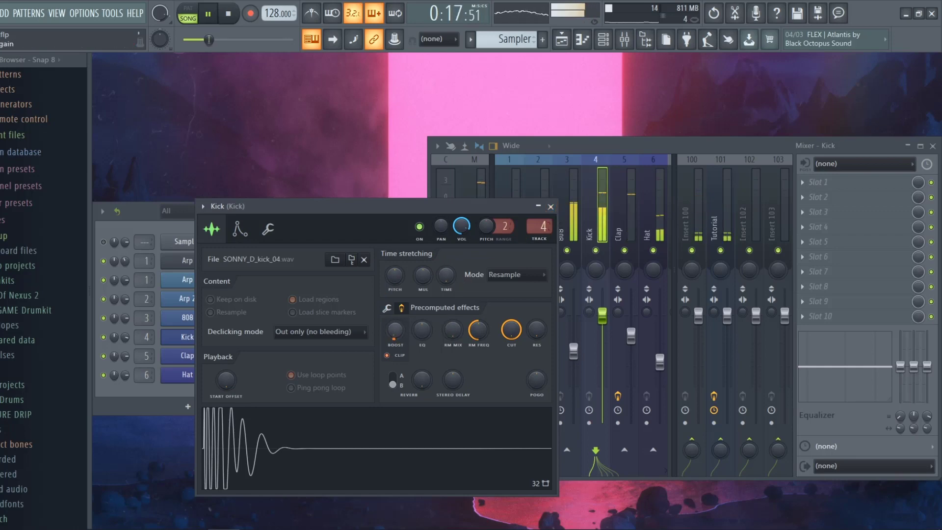
left_click_drag(395, 330, 395, 314)
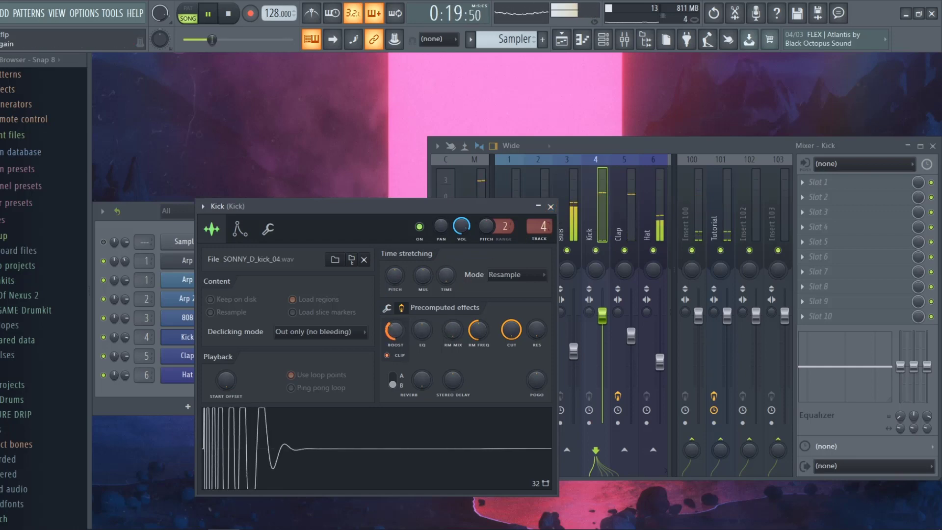
left_click_drag(395, 329, 395, 333)
key("space")
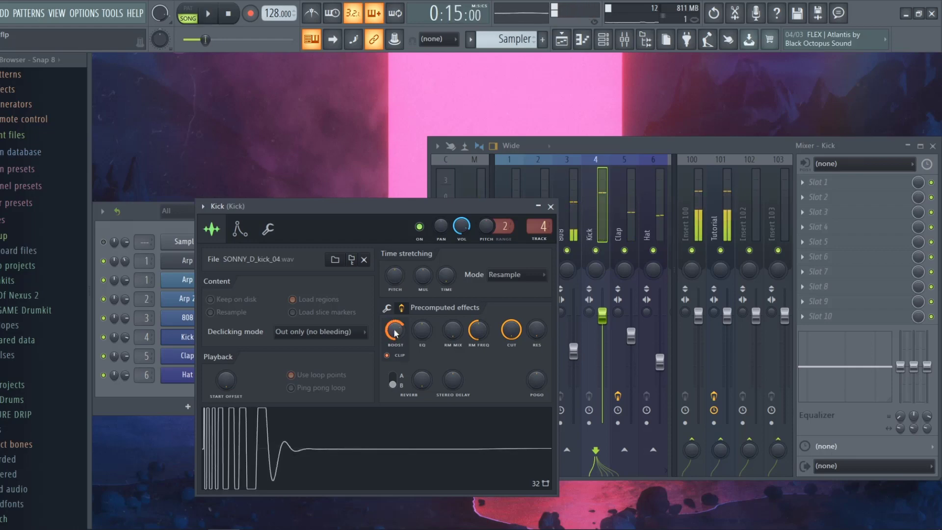
Step: Lower the Kick boost to near zero during playback and close its sample settings
key("space")
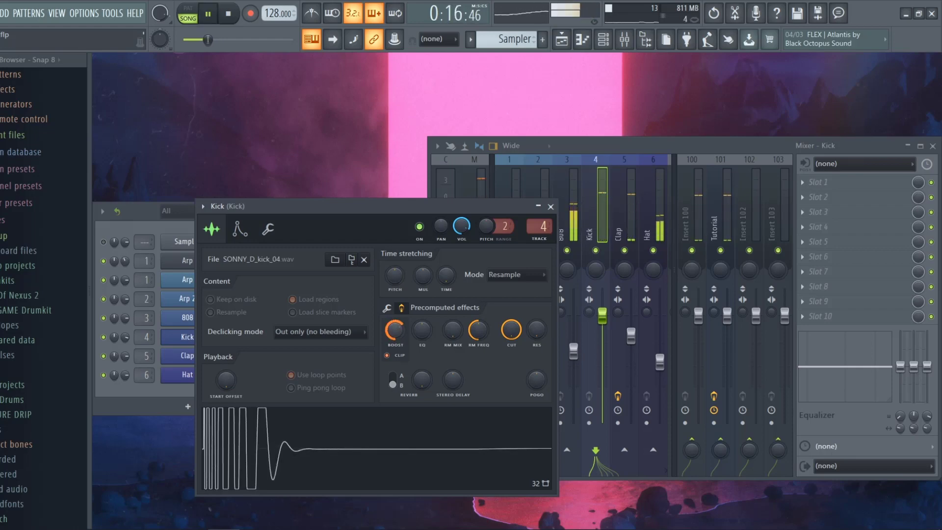
key("space")
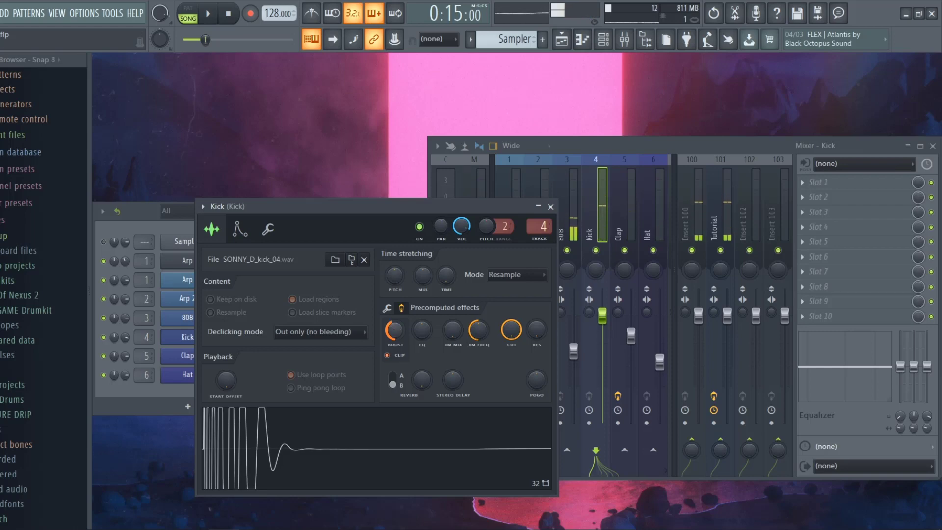
key("space")
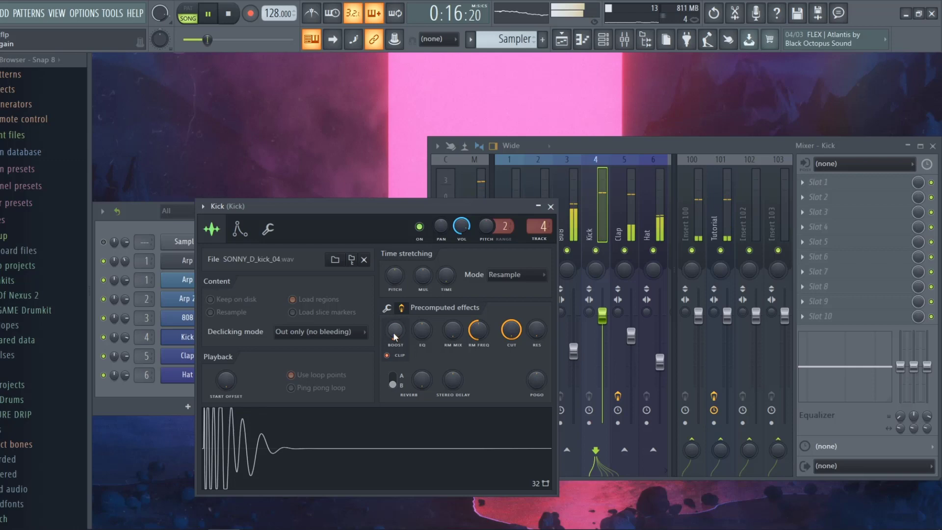
left_click_drag(392, 324, 411, 302)
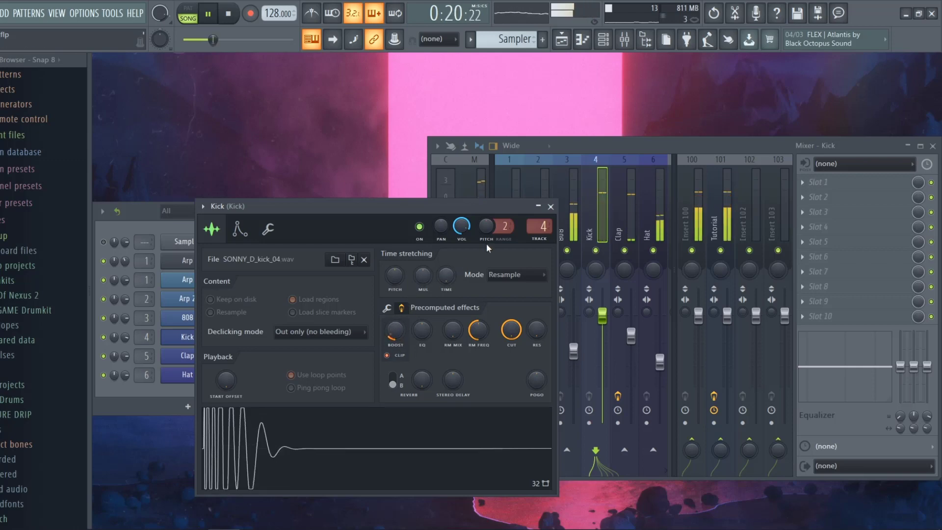
left_click(551, 207)
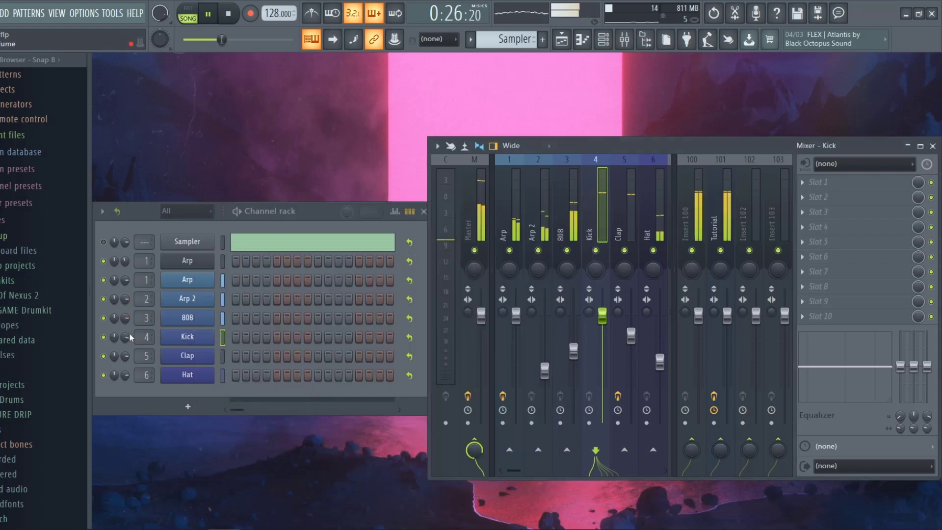
Step: Bring up the channel rack with F6, restart playback, and open the Clap sampler settings
key("F6")
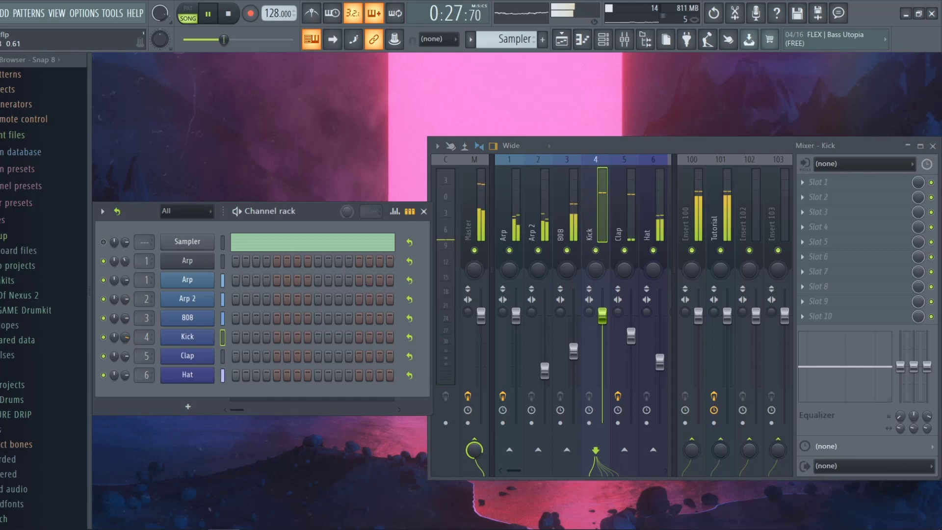
key("space")
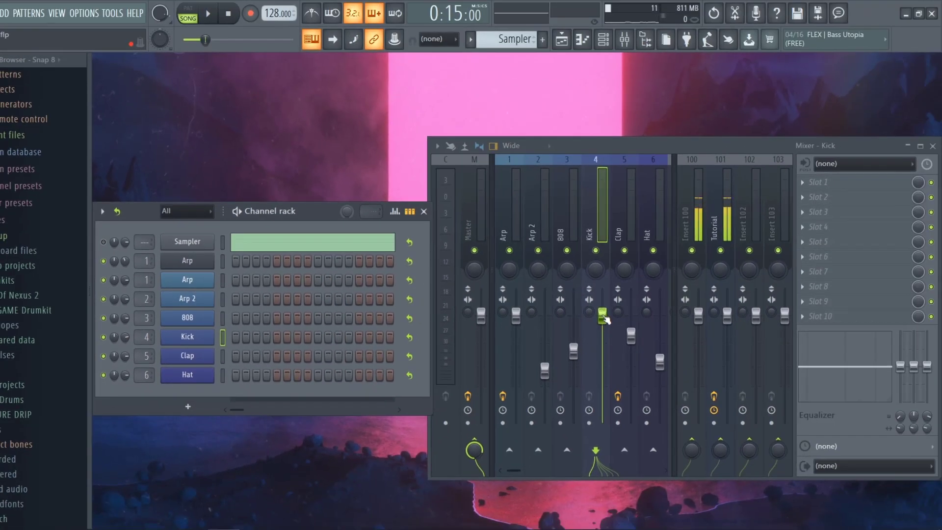
key("space")
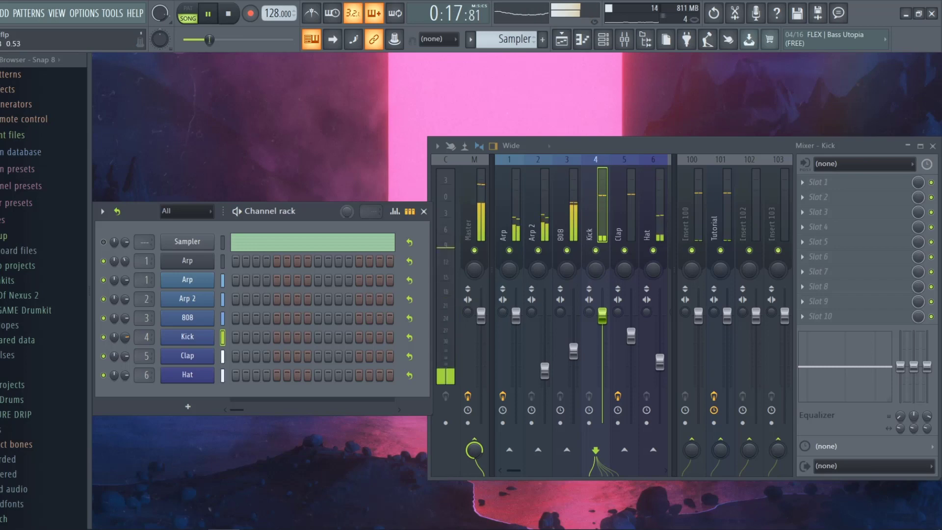
left_click(186, 356)
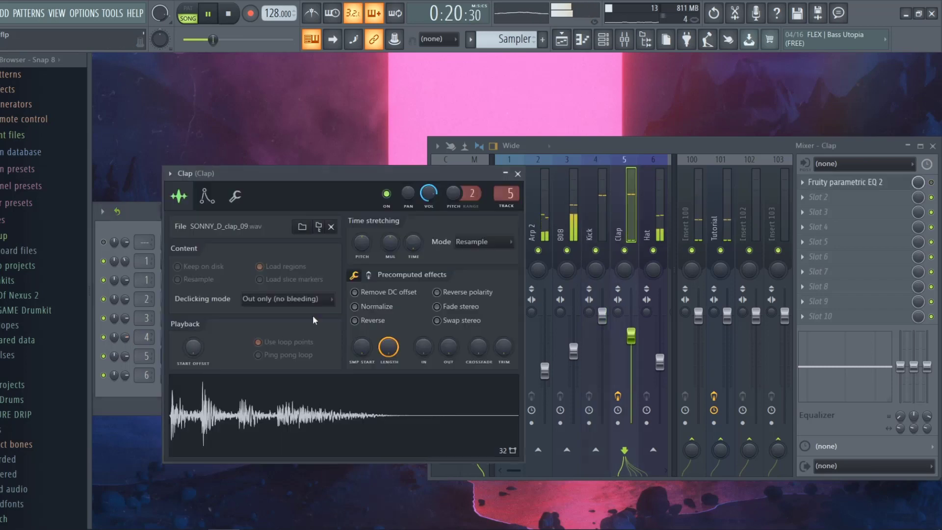
Step: Switch to the Hat sampler, enable precomputed effects with CLIP, and raise its boost
left_click(518, 174)
left_click(205, 376)
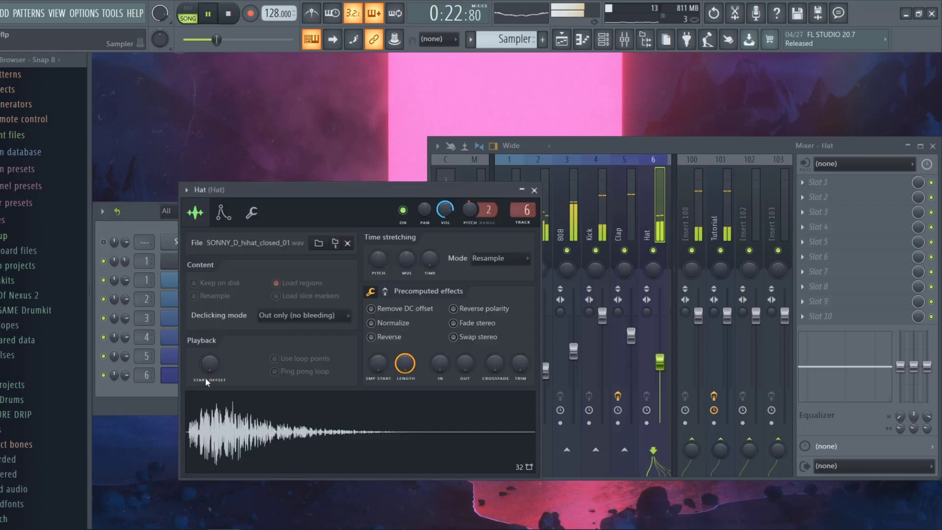
left_click(385, 291)
key("space")
left_click(371, 338)
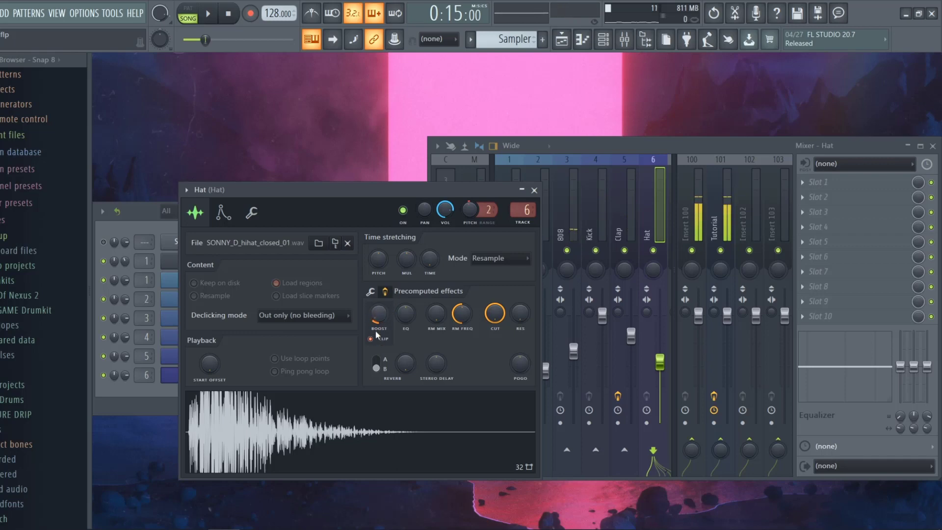
left_click_drag(378, 314, 377, 320)
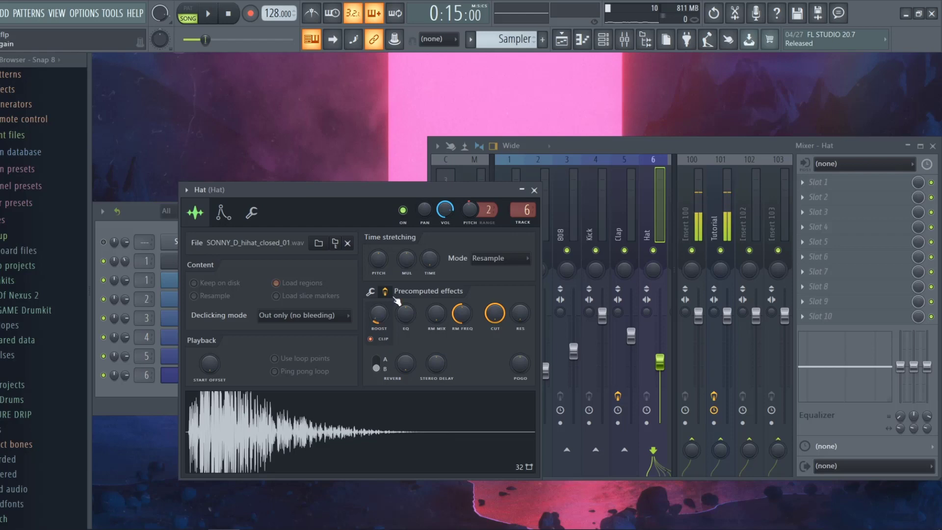
left_click(534, 190)
key("space")
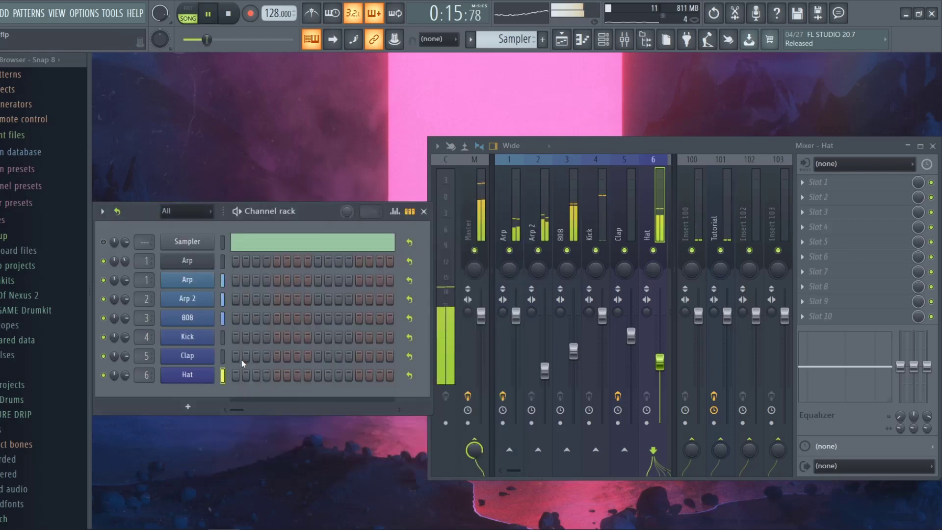
Step: Reopen the Hat sampler, nudge BOOST up then back to minimum, and close it
left_click(231, 375)
left_click(370, 291)
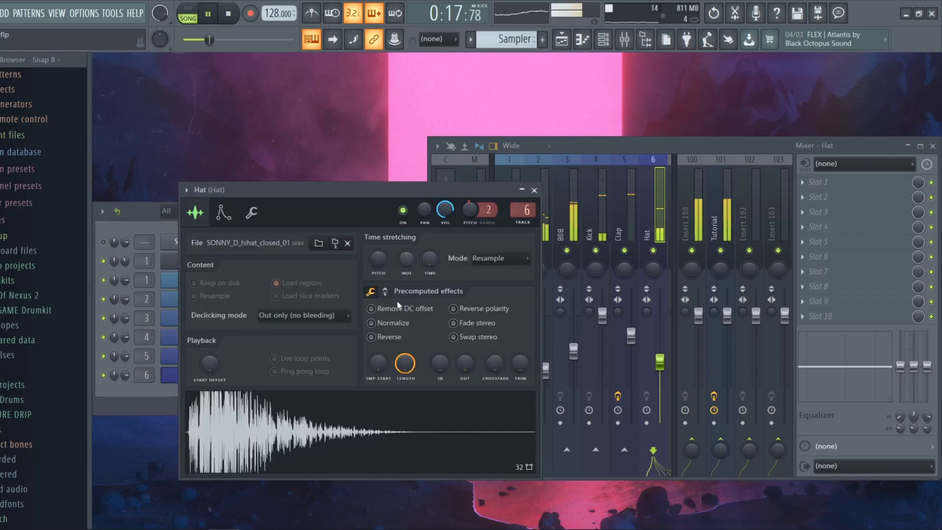
left_click(385, 292)
left_click_drag(378, 317, 377, 305)
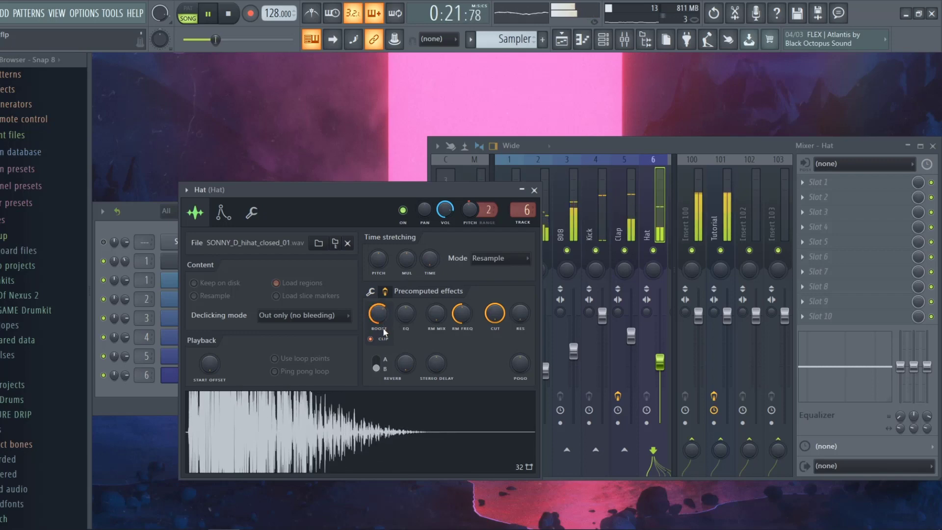
mouse_move(387, 317)
left_mouse_down()
mouse_move(382, 303)
mouse_move(383, 316)
left_mouse_up()
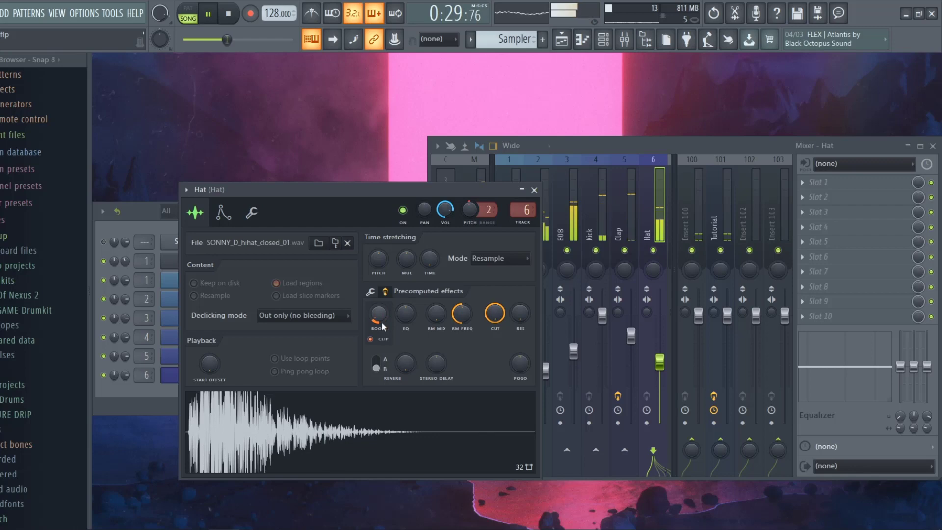
left_click(533, 190)
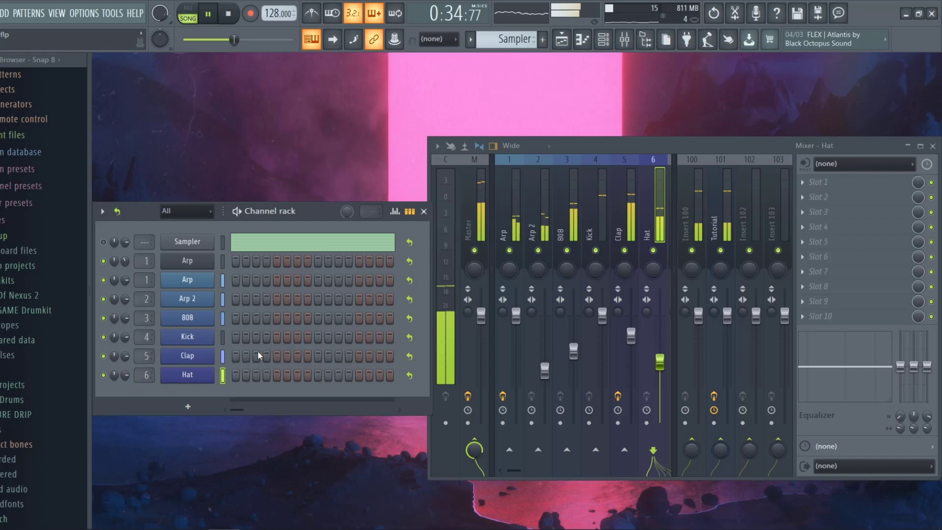
Step: Open the Clap channel settings and look through its Misc and Envelope pages
left_click(189, 357)
left_click(235, 196)
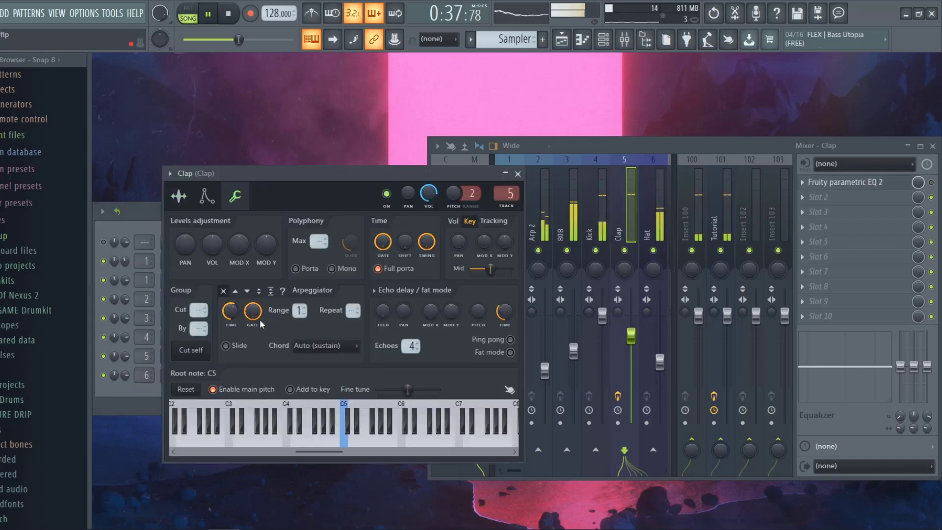
left_click(206, 196)
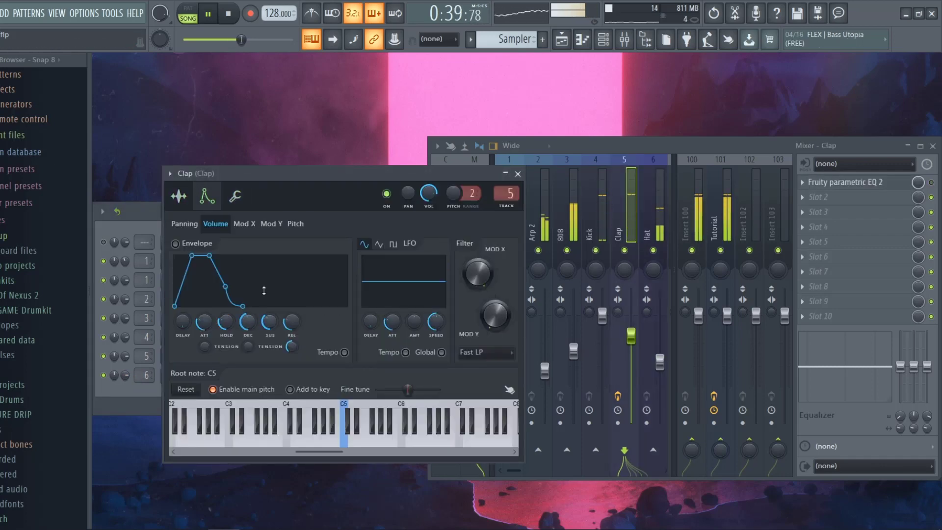
left_click(235, 196)
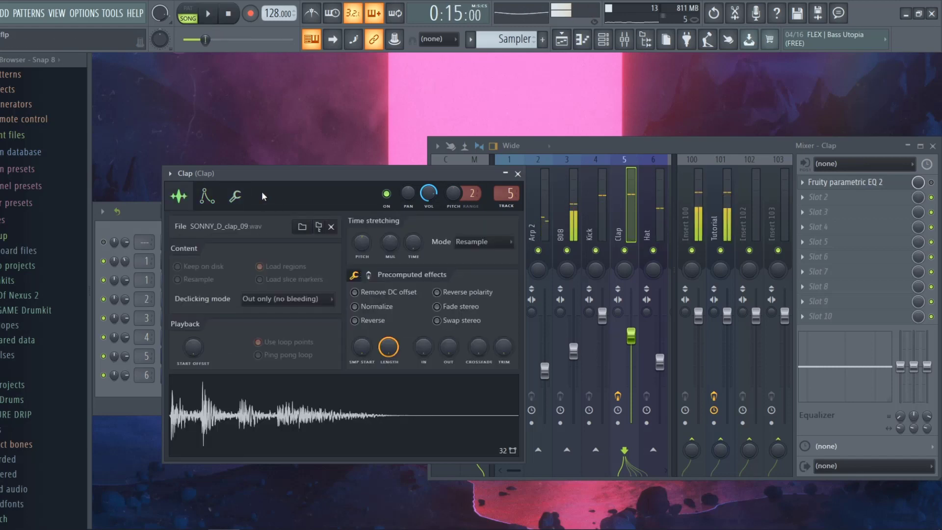
left_click(235, 195)
Step: Set the Clap's precomputed BOOST low with the mouse wheel during playback, then close it
left_click(182, 197)
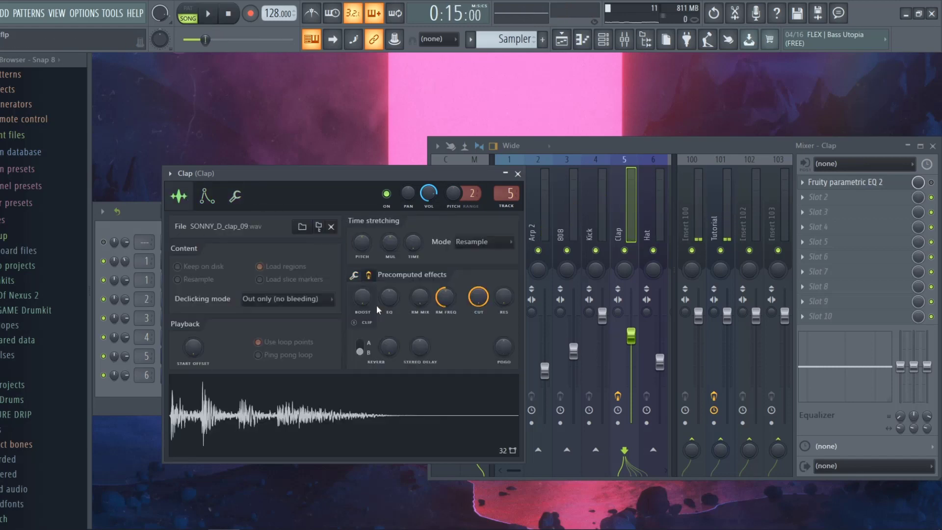
key("space")
scroll(362, 303, "down", 3)
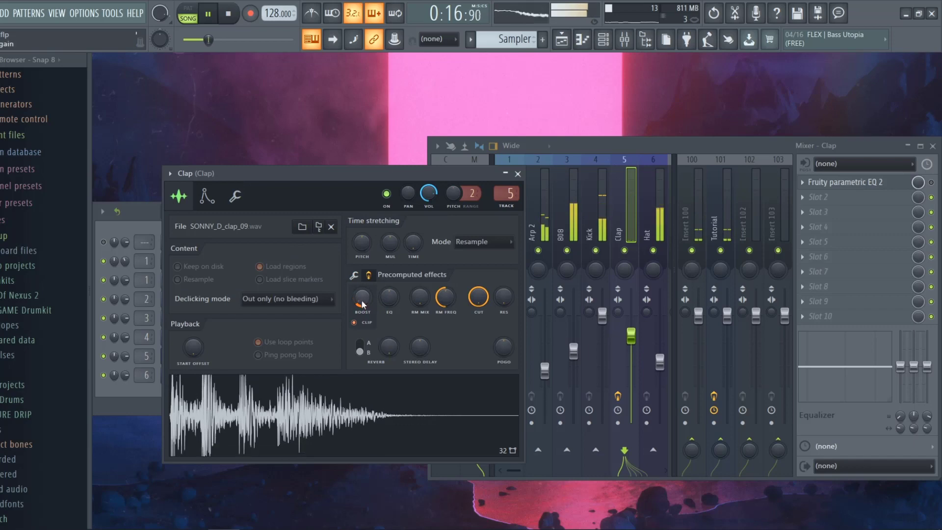
scroll(363, 303, "down", 2)
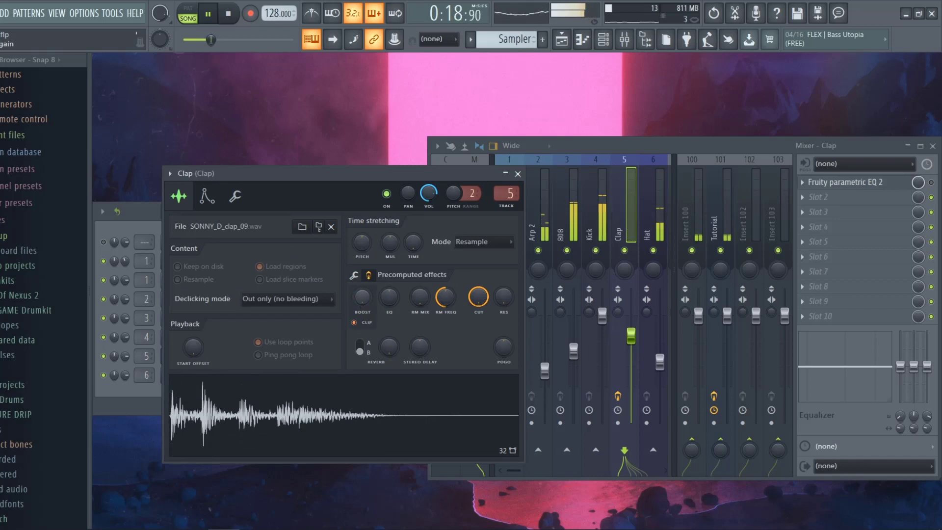
scroll(363, 303, "up", 2)
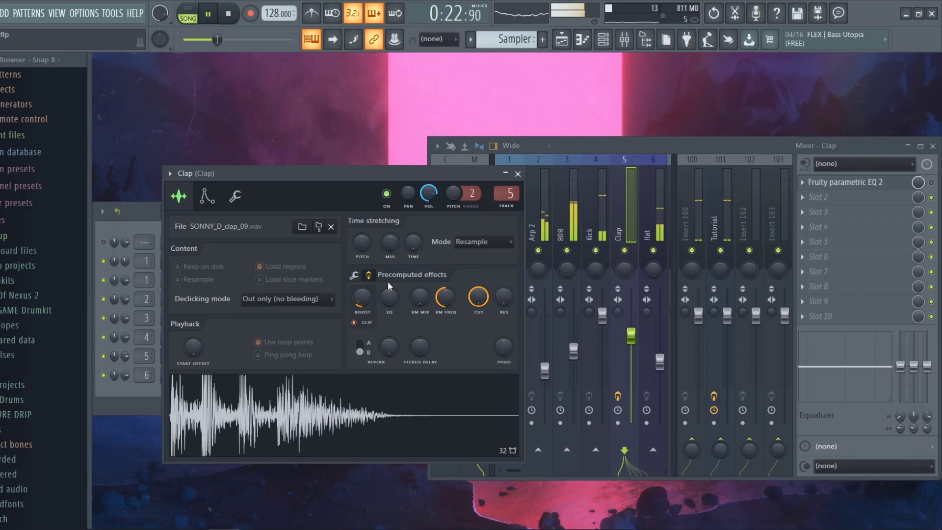
left_click(518, 174)
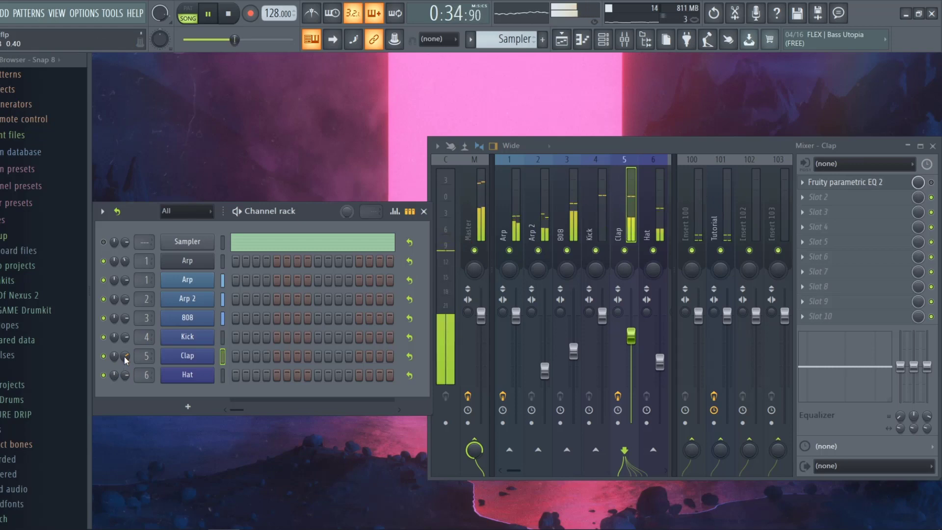
Step: Enable CLIP on the 808 sample and rebalance its BOOST with the mouse wheel
left_click(183, 319)
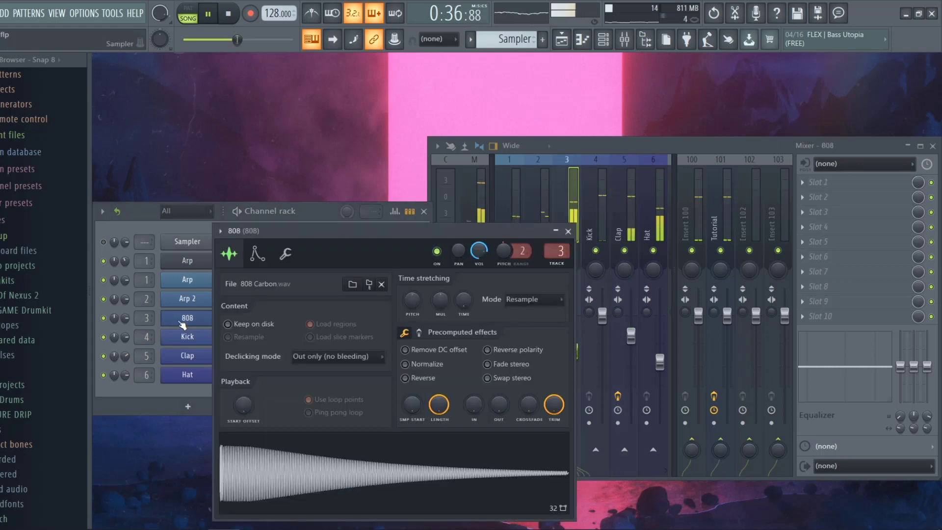
left_click(418, 332)
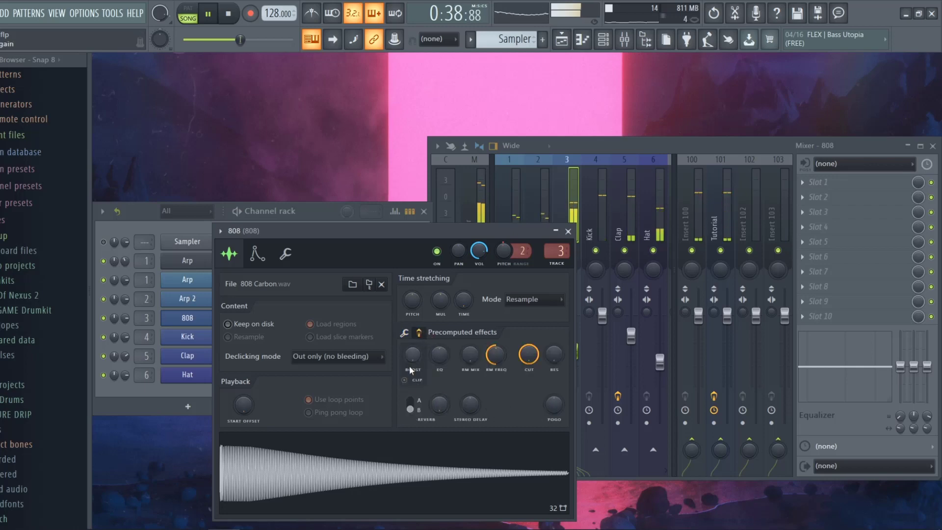
left_click(405, 379)
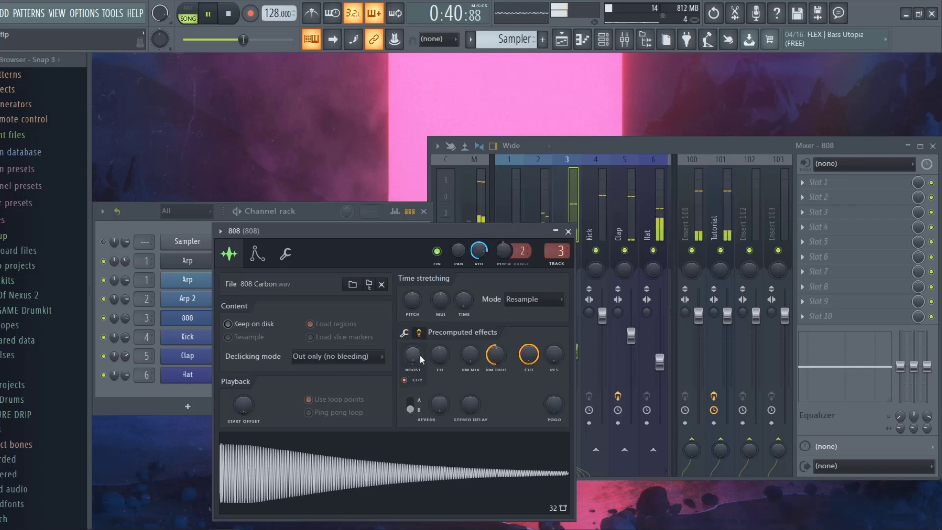
scroll(417, 353, "up", 2)
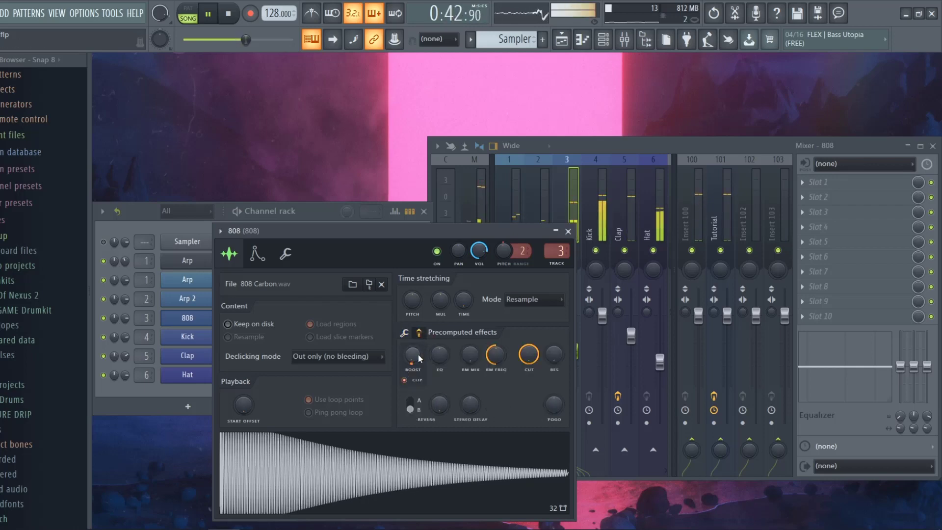
scroll(417, 354, "down", 2)
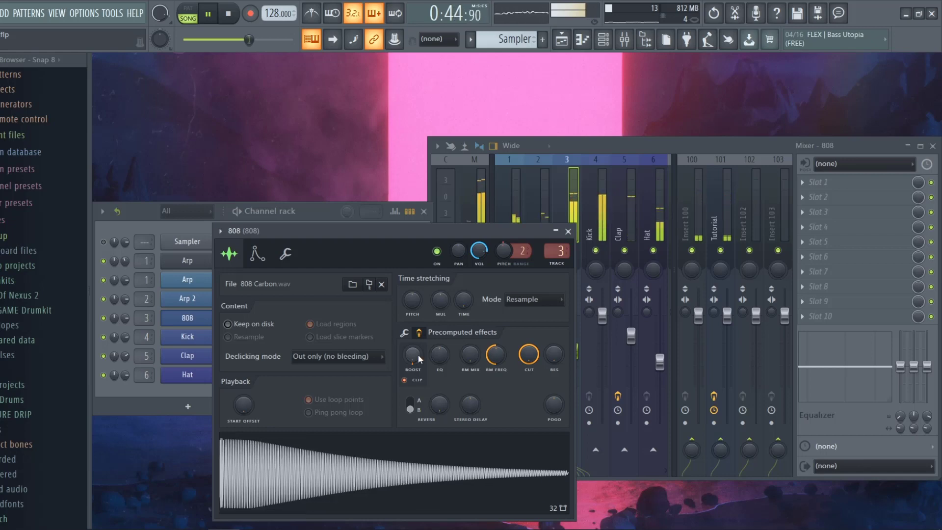
scroll(417, 354, "up", 1)
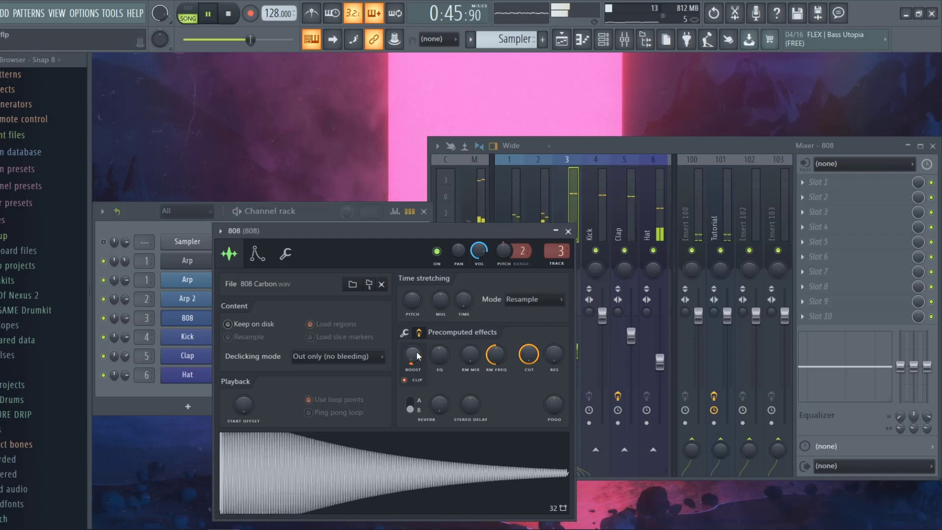
left_click(568, 232)
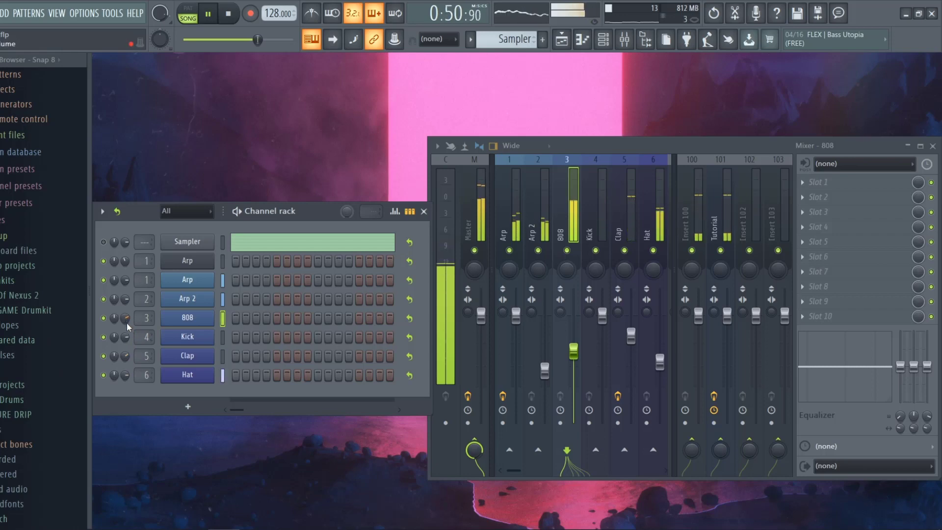
Step: Lower the 808 channel volume to 0.42 and stop playback
left_click_drag(127, 323, 126, 317)
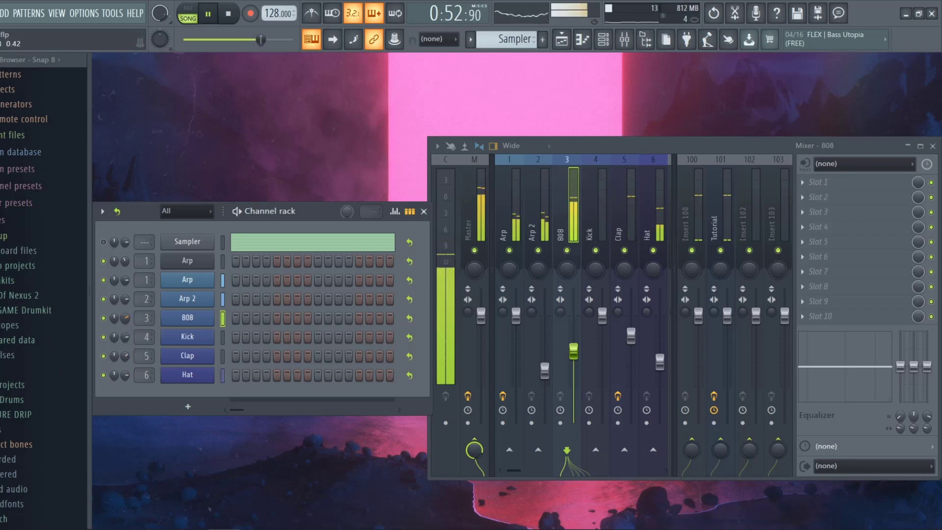
left_click(187, 317)
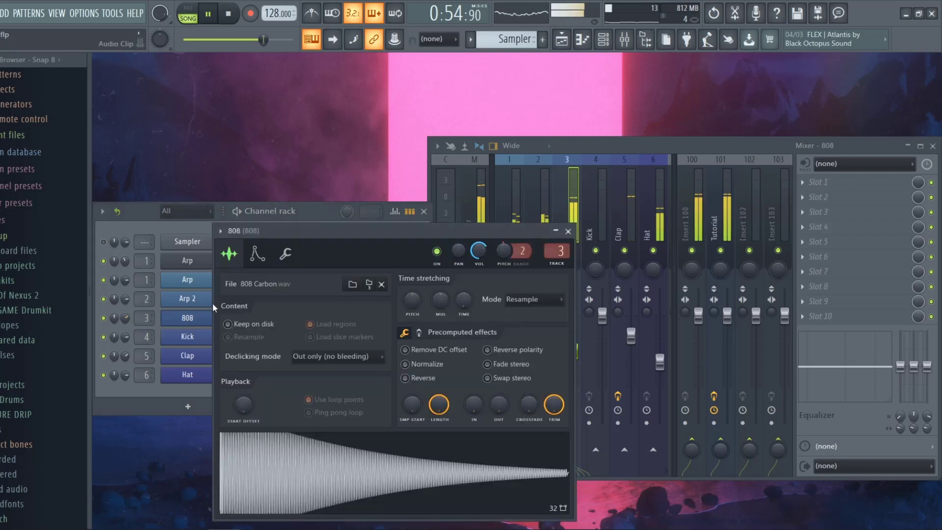
left_click(568, 231)
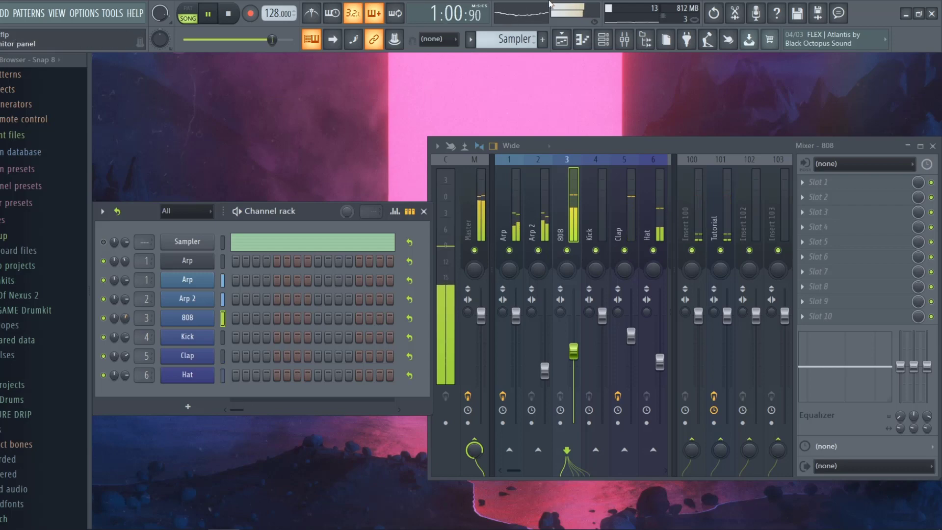
key("space")
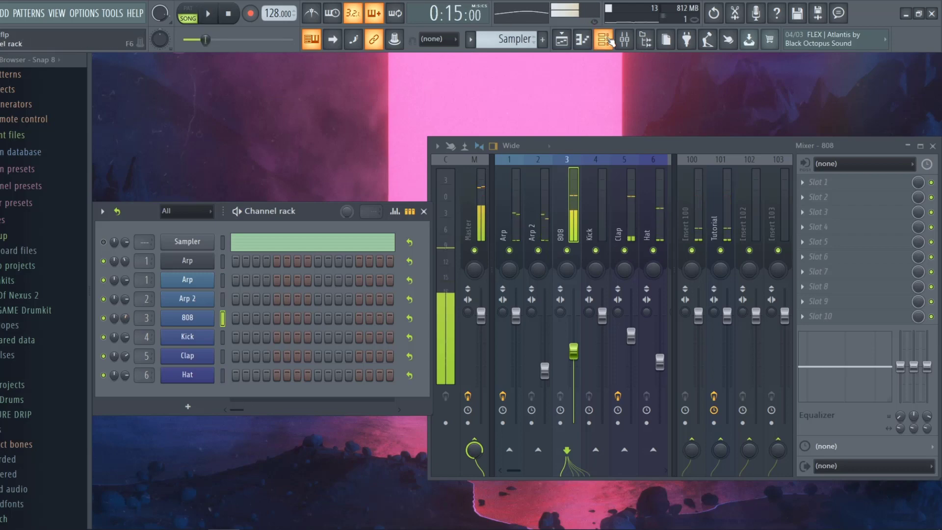
Step: In the Playlist, set the song position to bar 5, show the mixer, and play briefly
left_click(564, 40)
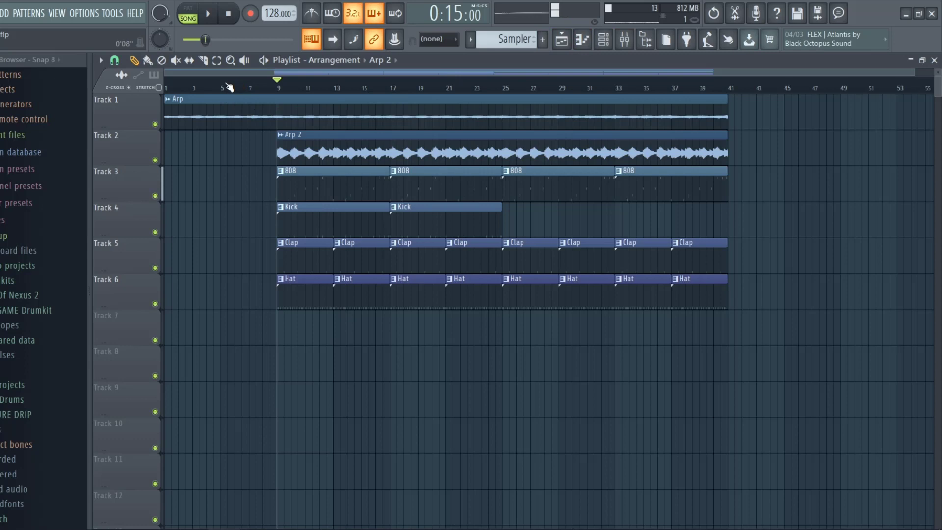
left_click(227, 87)
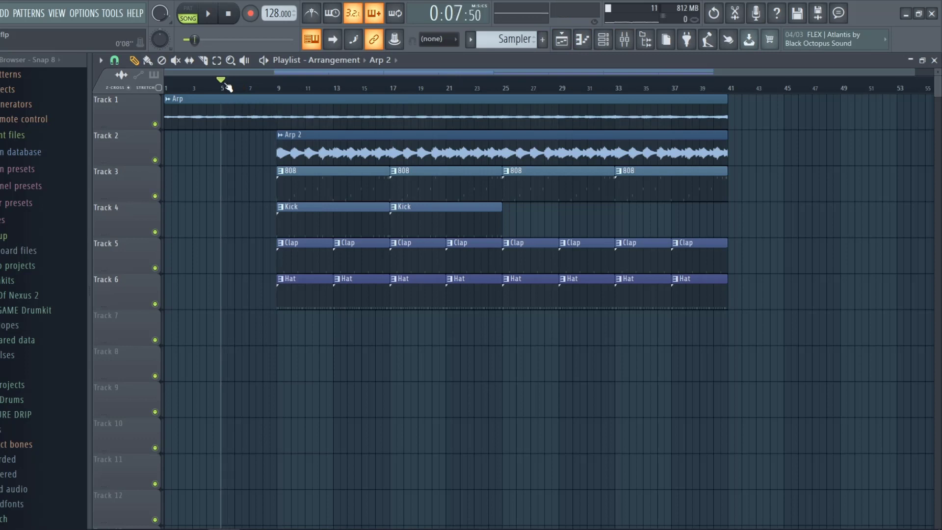
left_click(624, 39)
key("space")
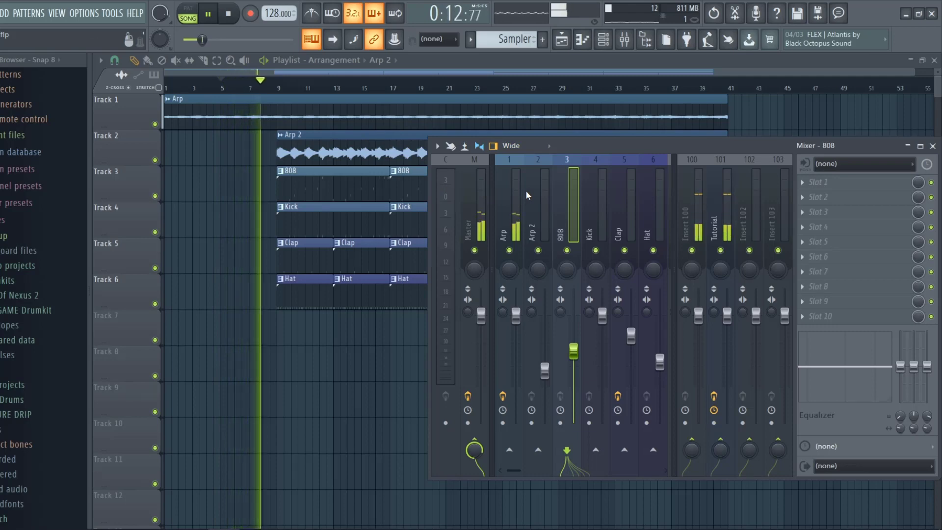
key("space")
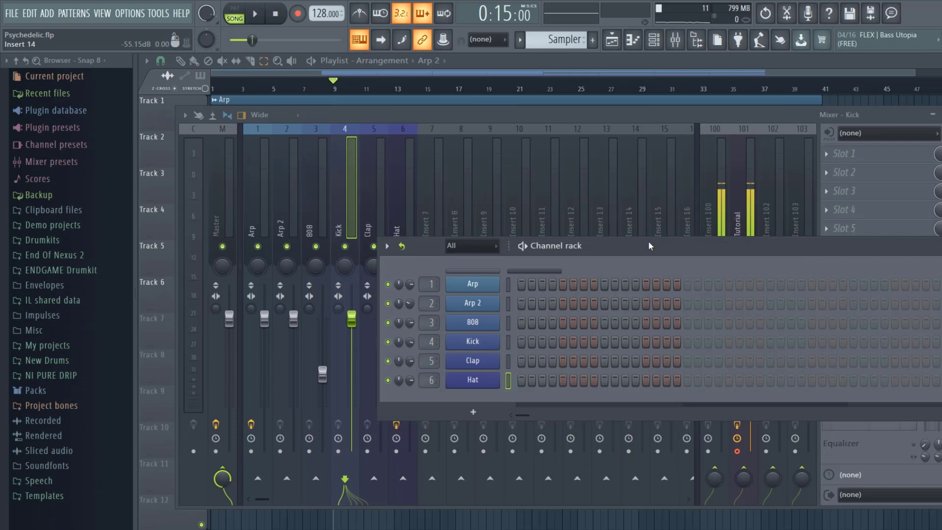
Step: Move the channel rack aside and check the 808 volume knob's options menu
left_click_drag(649, 240, 414, 281)
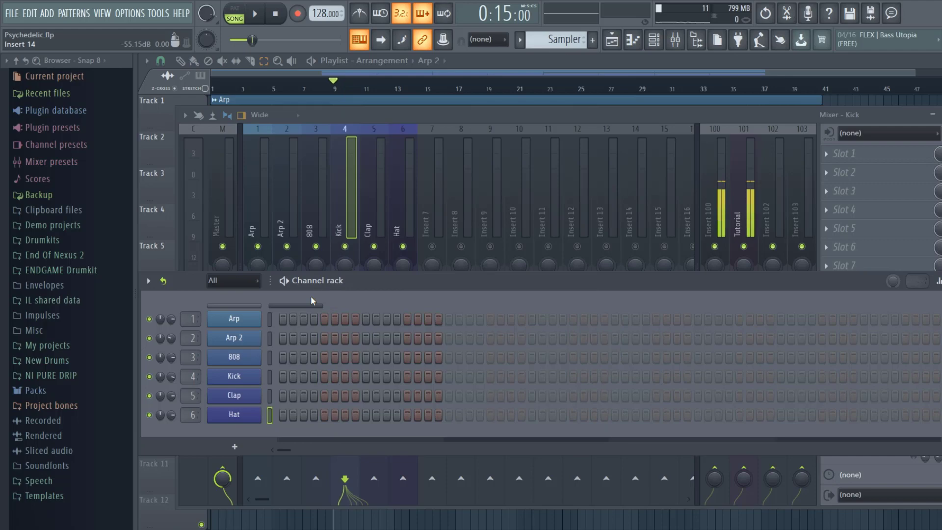
left_click(381, 245)
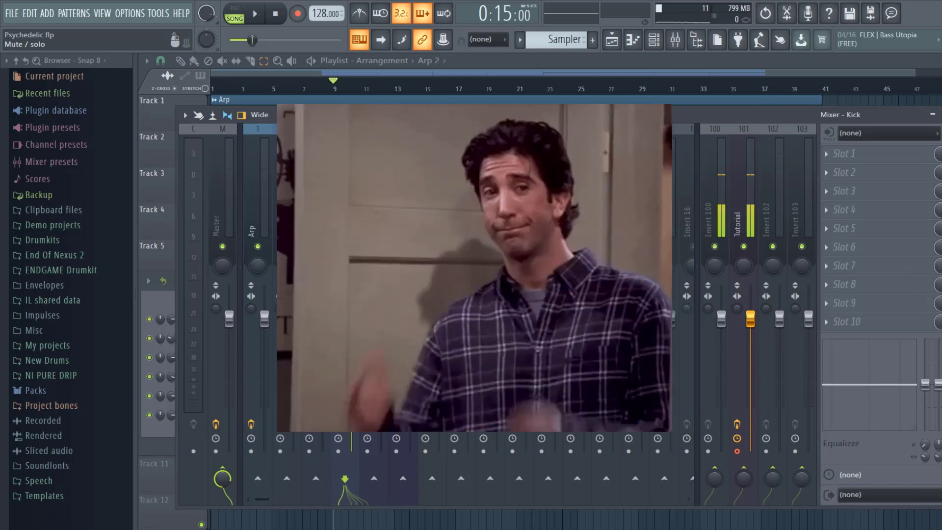
key("F6")
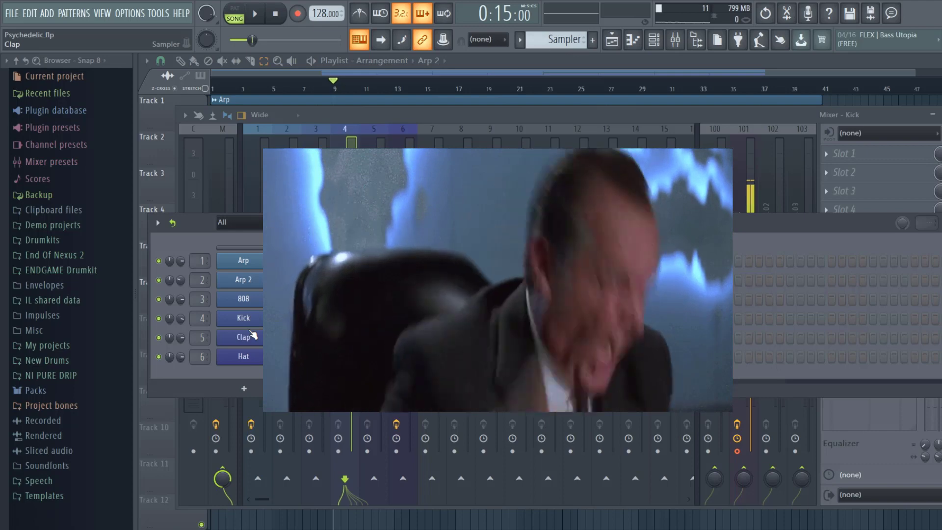
right_click(186, 301)
key("Escape")
Step: Bring the mixer forward, select the Clap and Arp 2 inserts, and play the beat
key("F9")
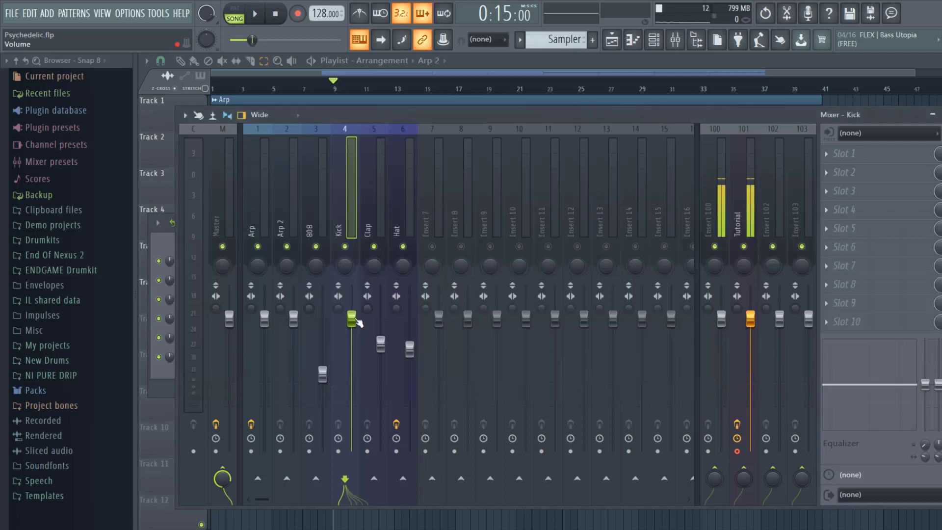
left_click(378, 196)
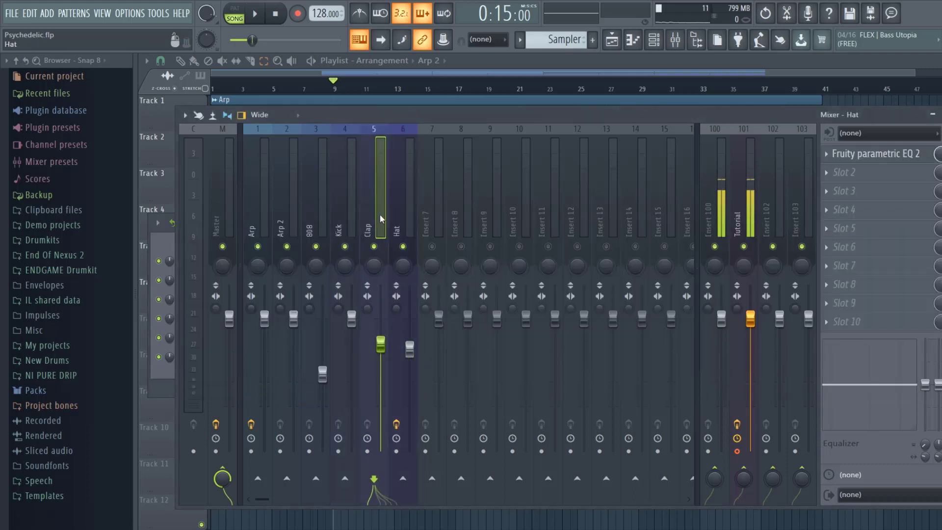
left_click(293, 187)
key("space")
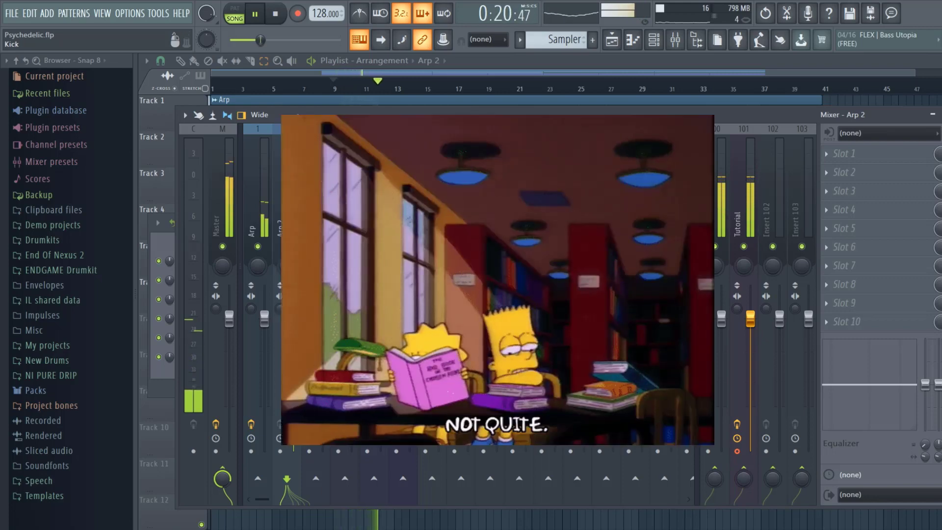
Step: Stop playback and load Fruity parametric EQ 2 into the Clap track's first slot
key("space")
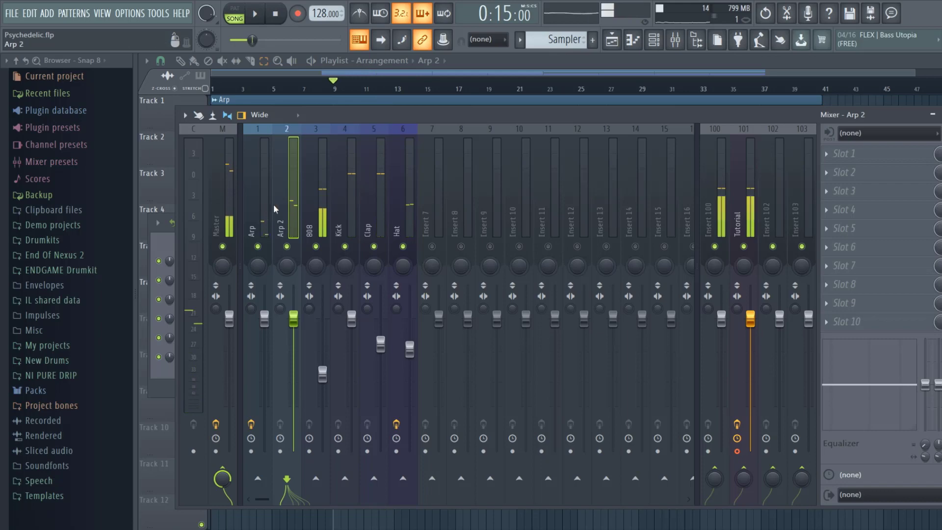
key("Left")
left_click(374, 216)
left_click(863, 153)
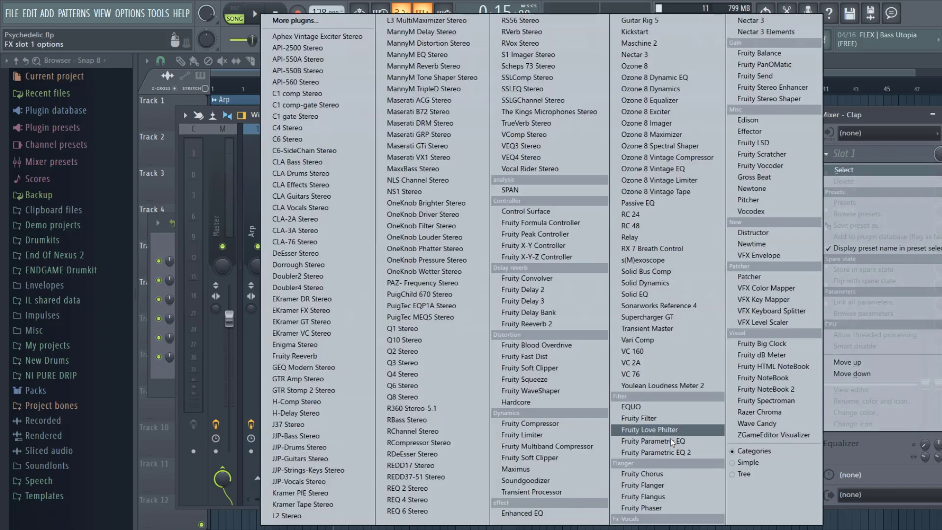
left_click(667, 444)
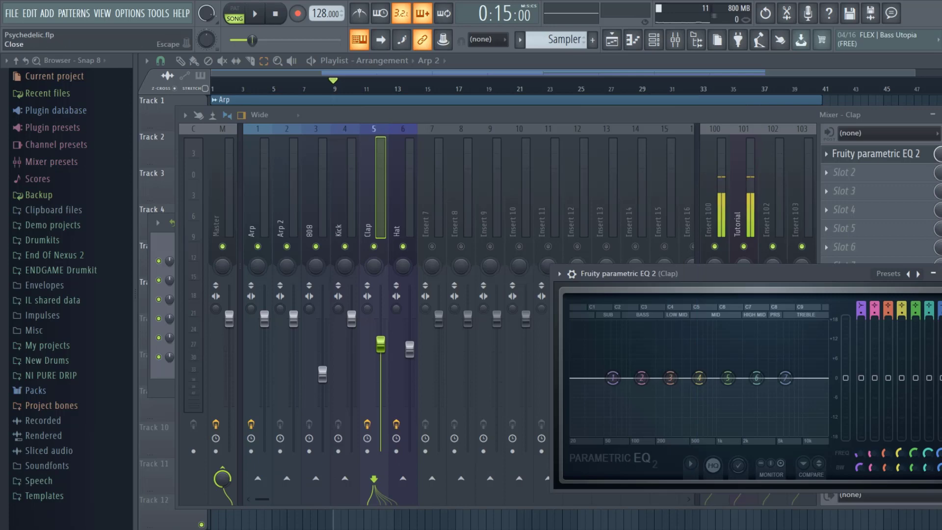
Step: Raise the EQ's main gain from -6 dB to about -4.5 dB and close it
left_click(921, 155)
left_click(921, 155)
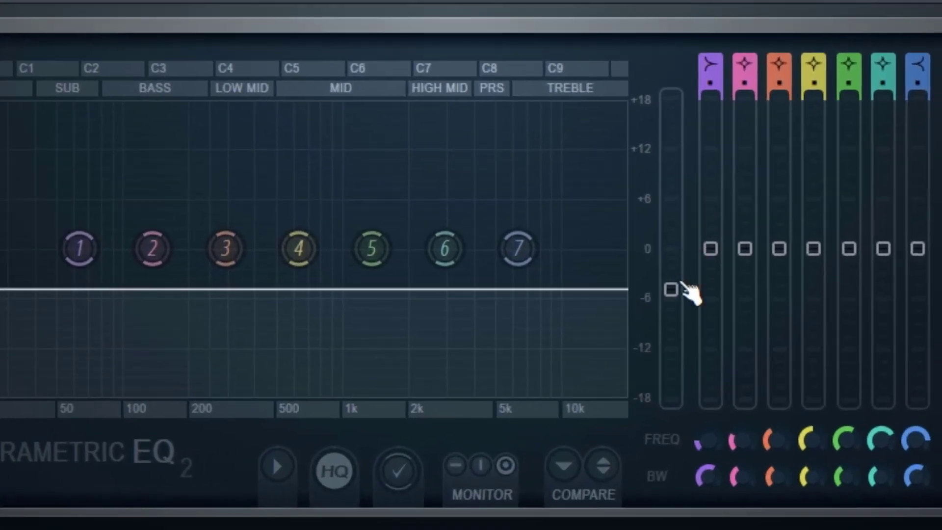
left_click_drag(814, 373, 814, 373)
left_click_drag(671, 288, 671, 276)
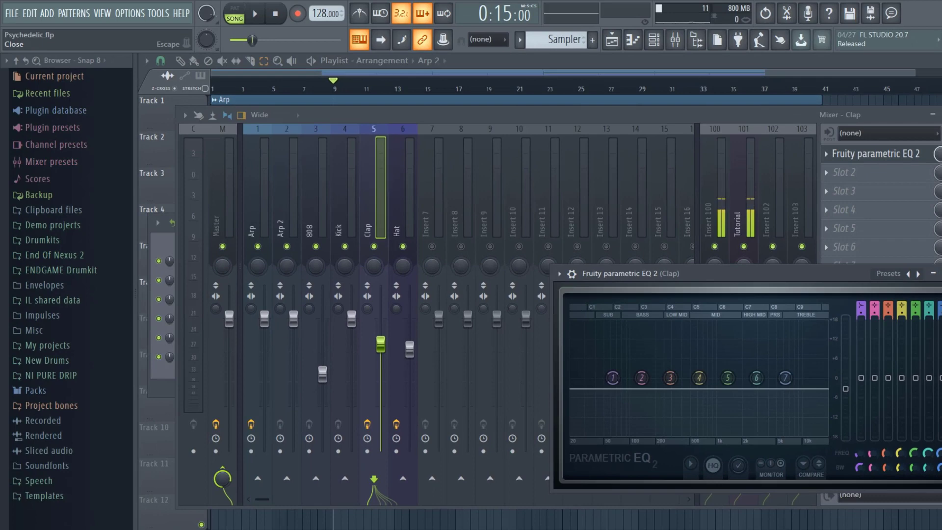
left_click(933, 273)
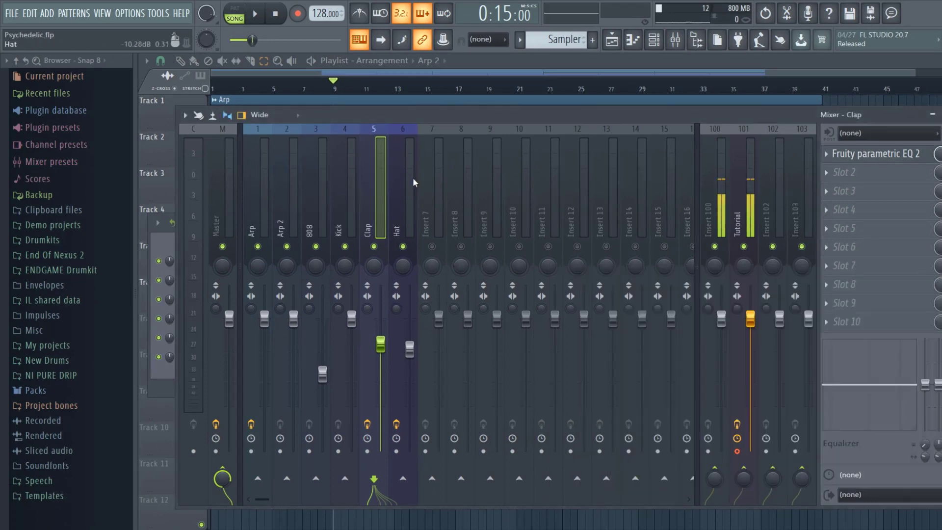
key("Left")
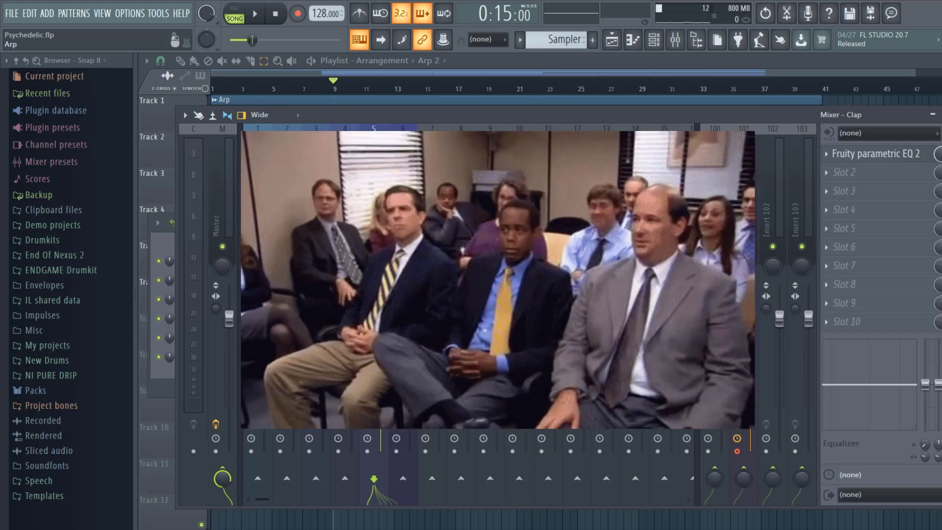
key("Right")
key("Right")
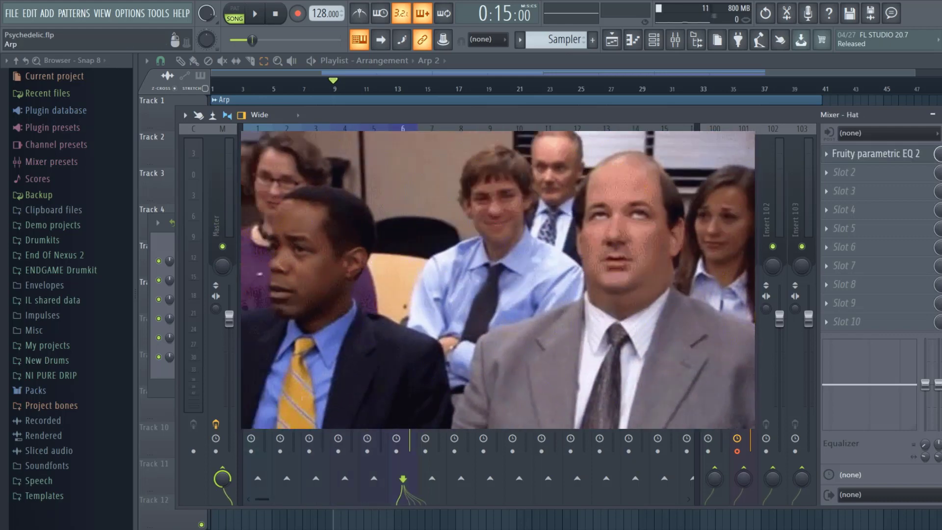
left_click(259, 203)
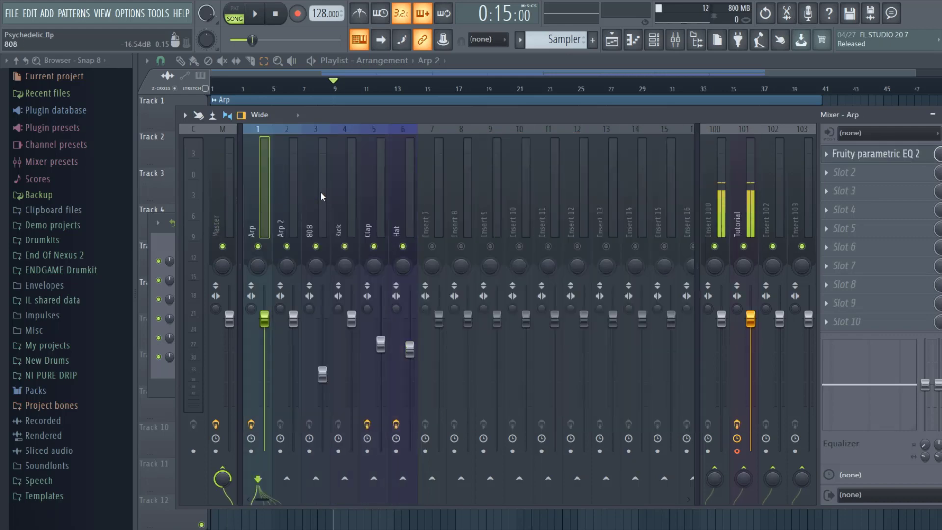
left_click(221, 204)
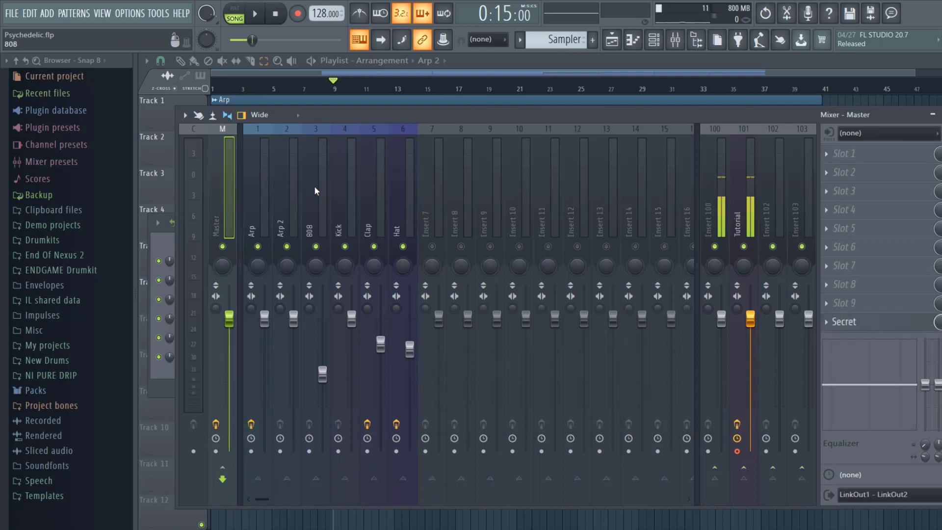